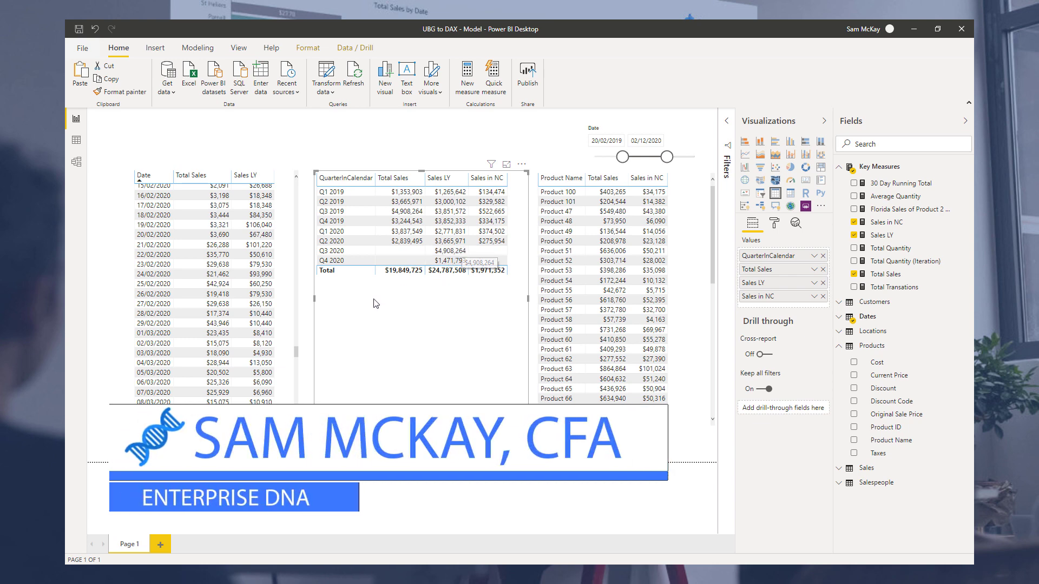
Step: Delete the date table visual and the quarter table visual from the report page
click(282, 311)
key(Delete)
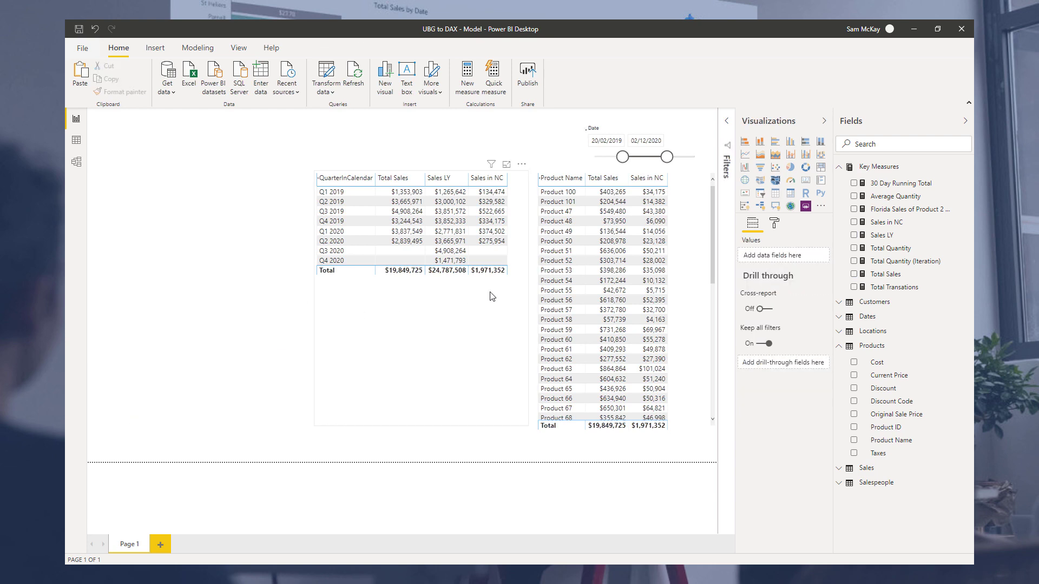
click(521, 285)
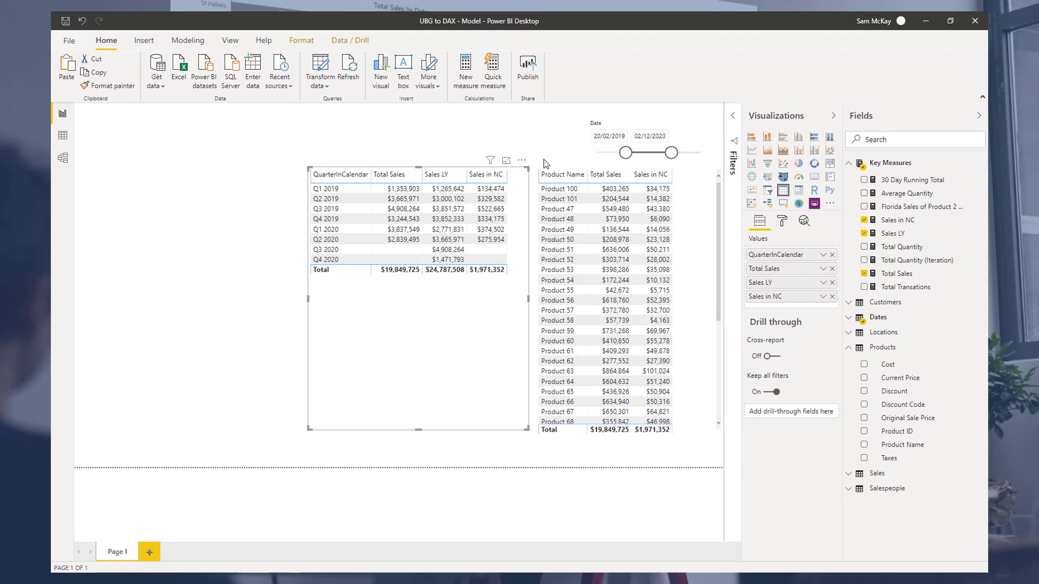
key(Delete)
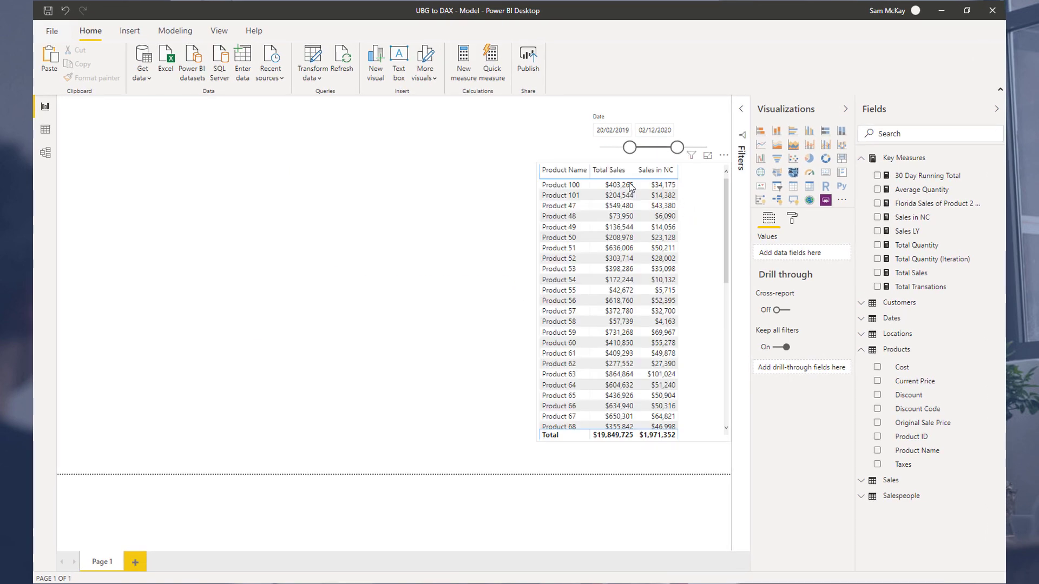
Step: Stretch the product table to the page's left side, trim its corner, and widen Total Sales
click(630, 187)
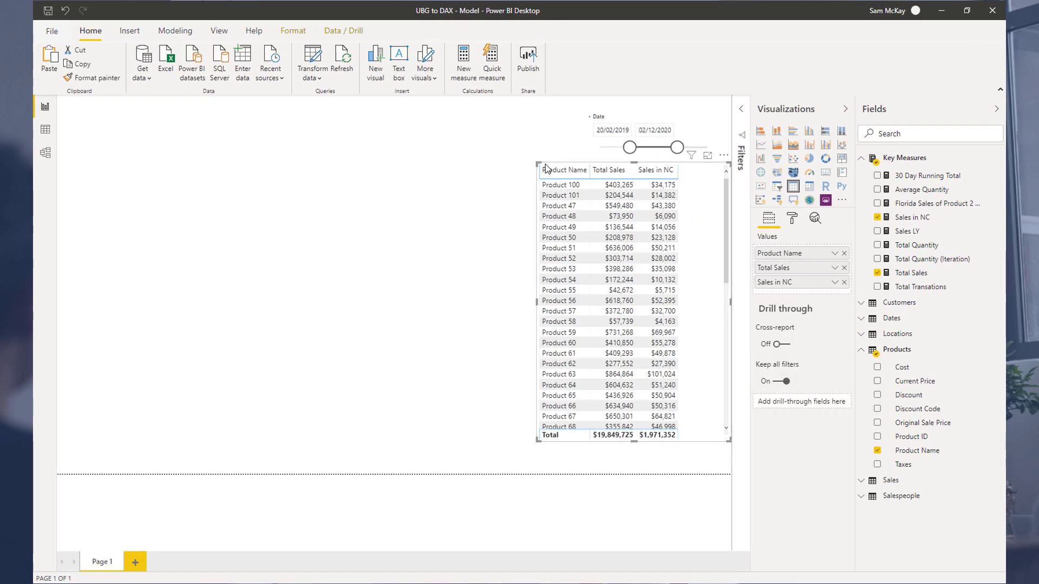
drag(538, 164, 143, 171)
click(704, 444)
click(714, 436)
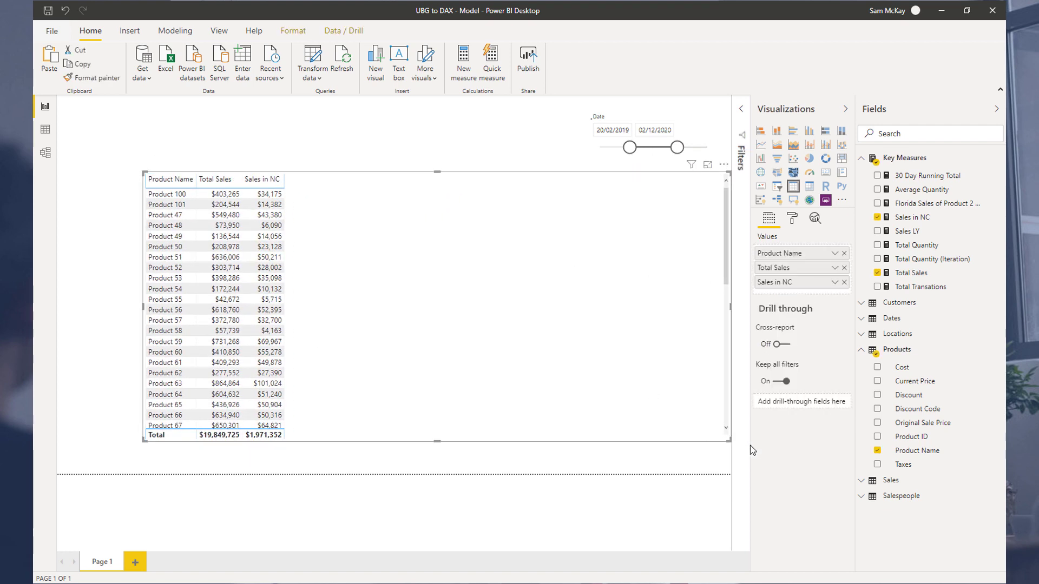
drag(728, 440, 686, 439)
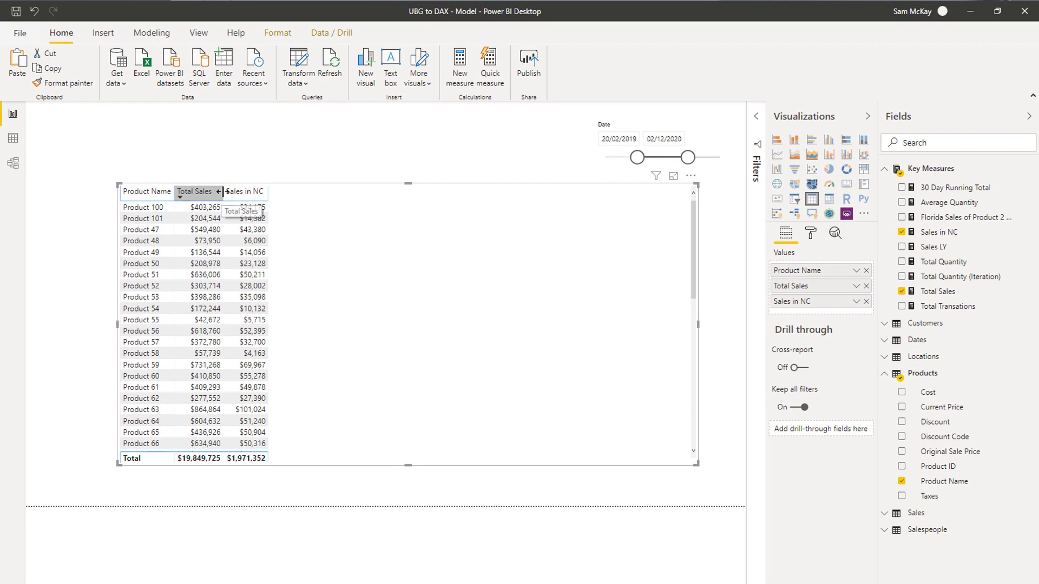
drag(223, 191, 285, 192)
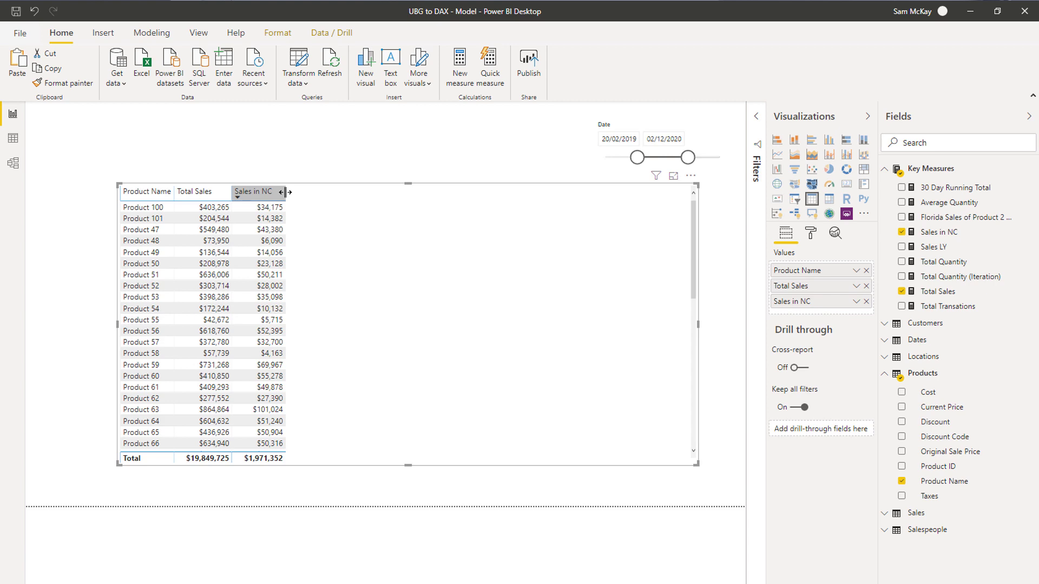
Step: Review the Sales in NC formula's Locations filter, then switch to the Model view diagram
click(937, 231)
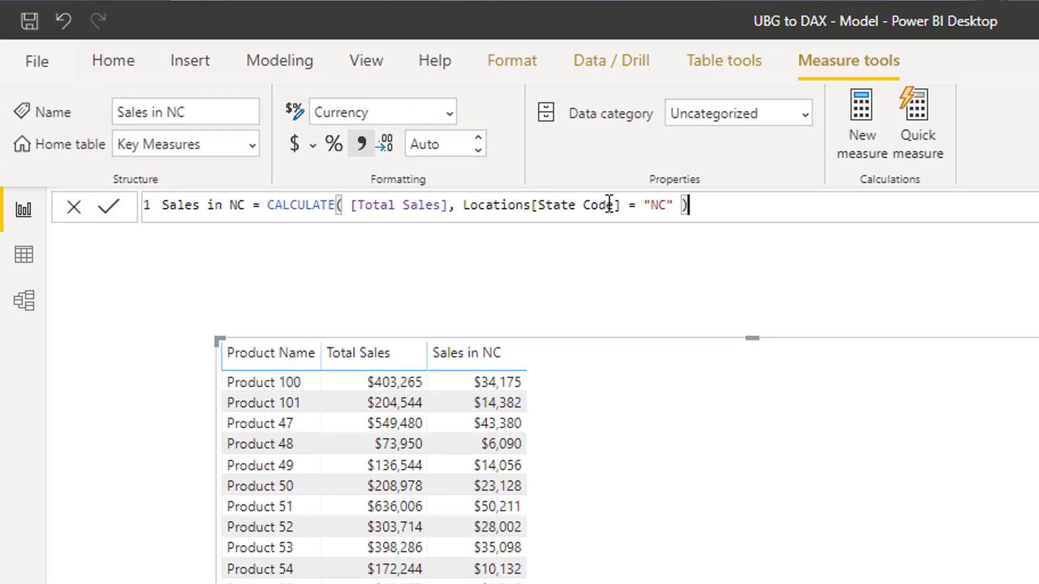
drag(686, 205, 161, 206)
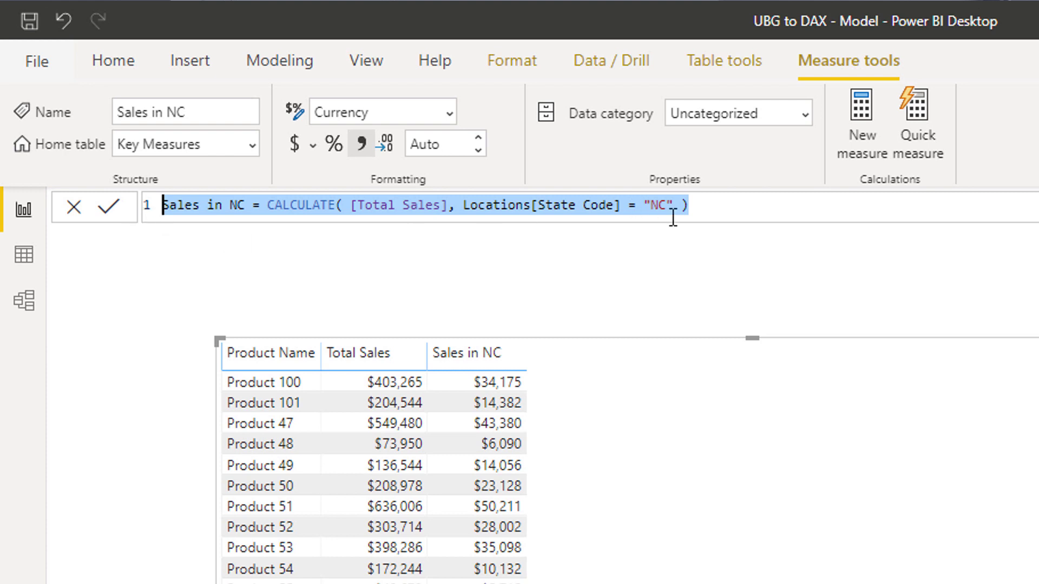
click(761, 204)
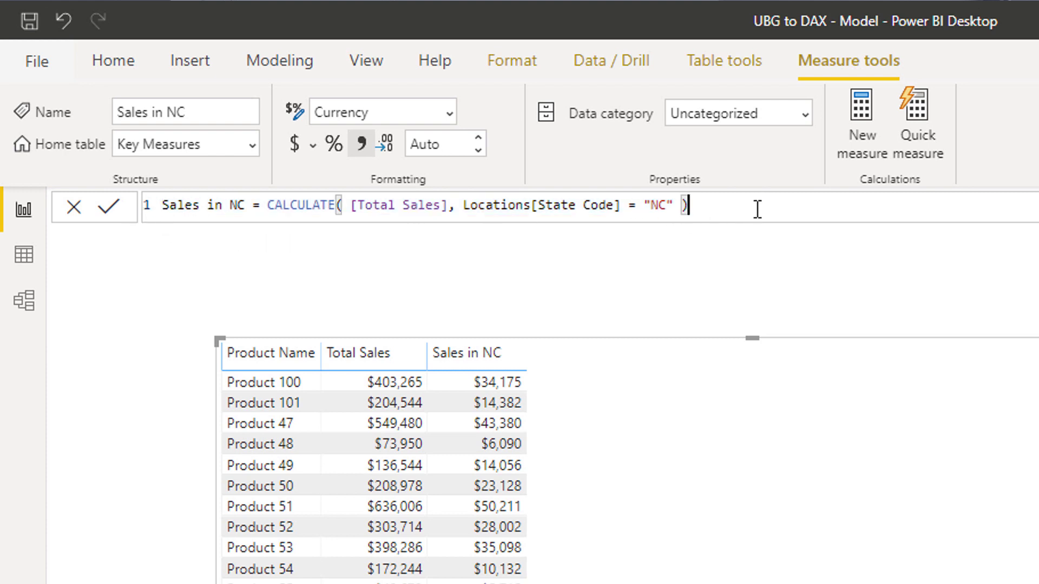
click(466, 205)
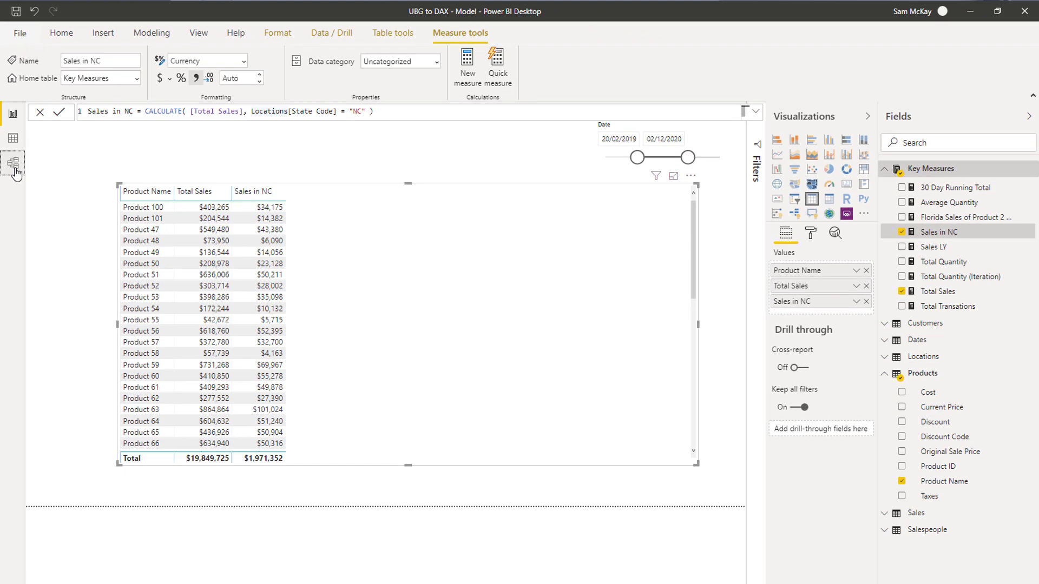
click(24, 301)
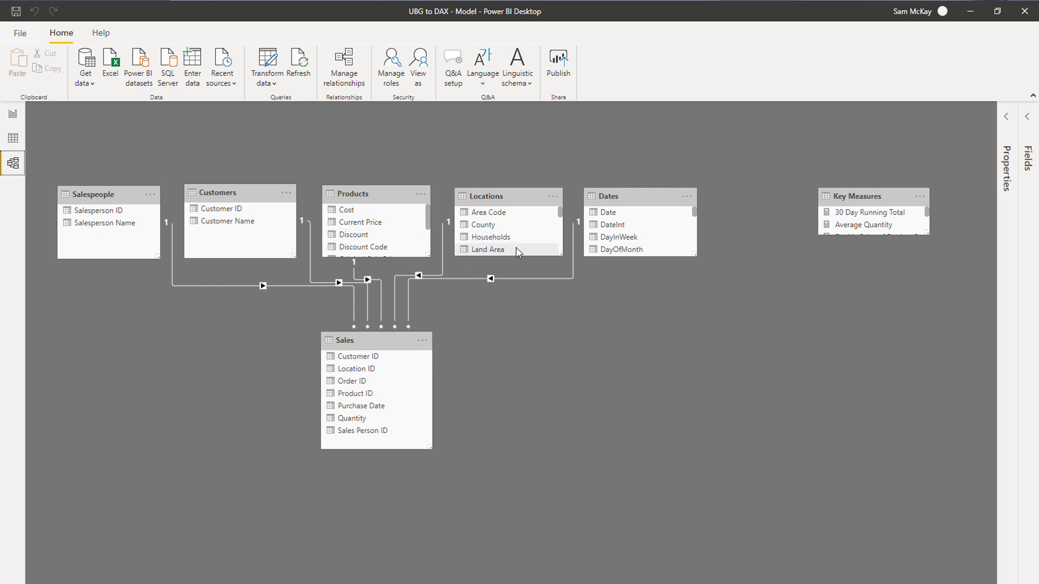
Step: Go back to Report view and display the Sales in NC formula
click(17, 119)
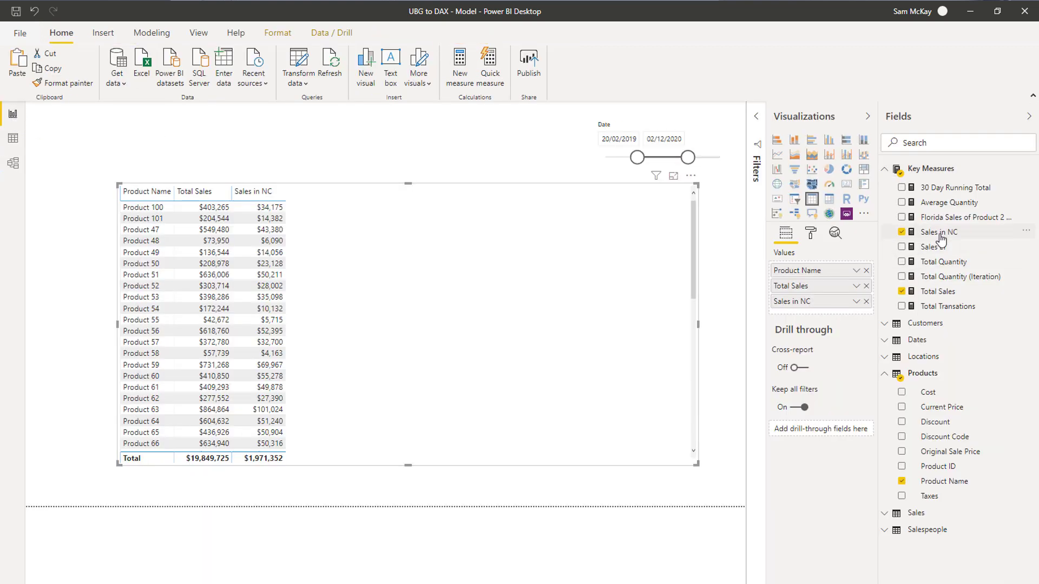
click(940, 234)
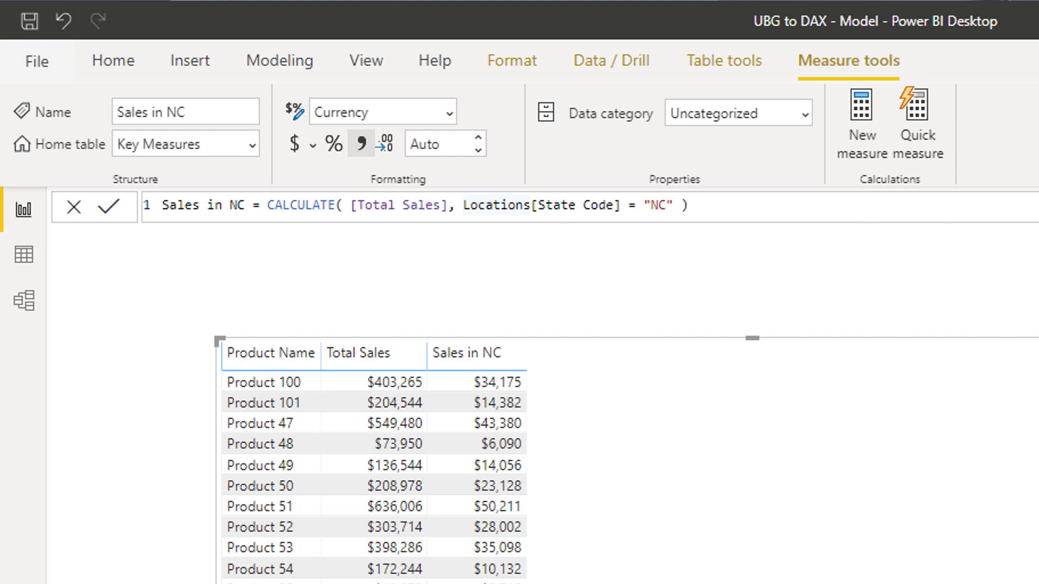
Step: Create the measure Sales in 2019 = CALCULATE( [Total Sales], Dates[Year] = 2019 )
click(861, 116)
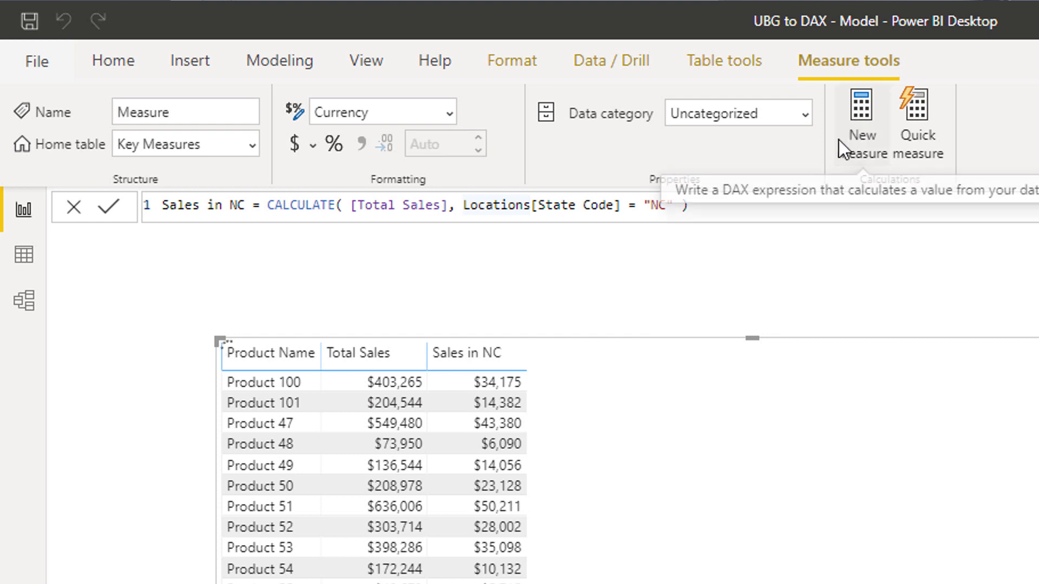
text(Sales )
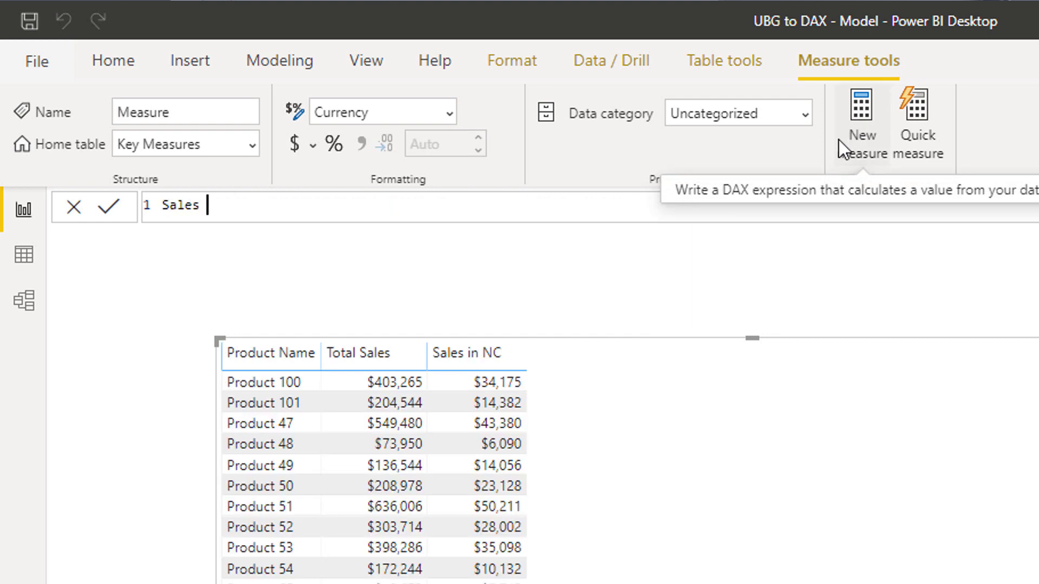
text(in 2019 = CALCULATE()
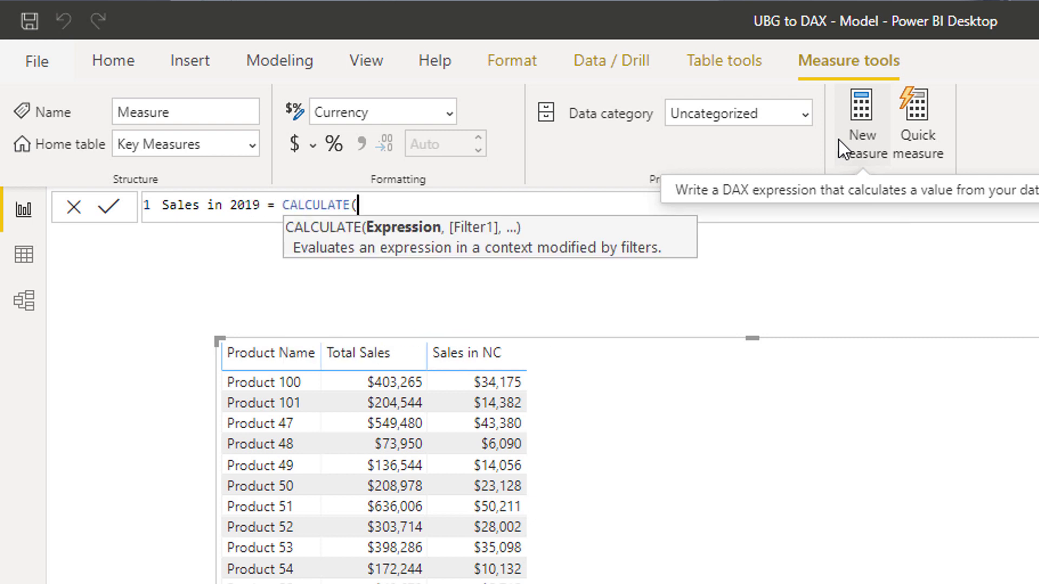
text( Total)
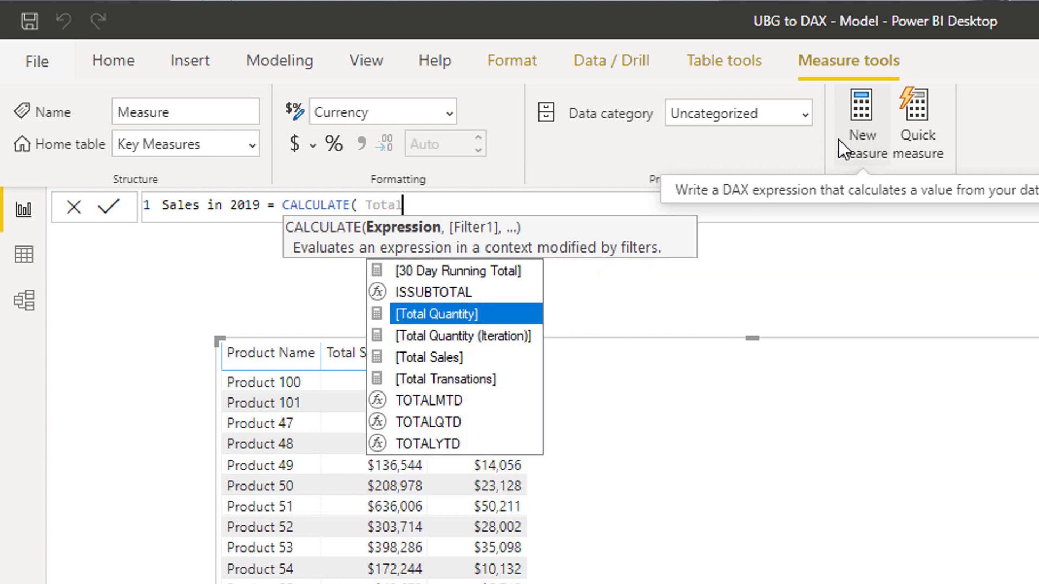
key(Down)
key(Down)
key(Tab)
text(,)
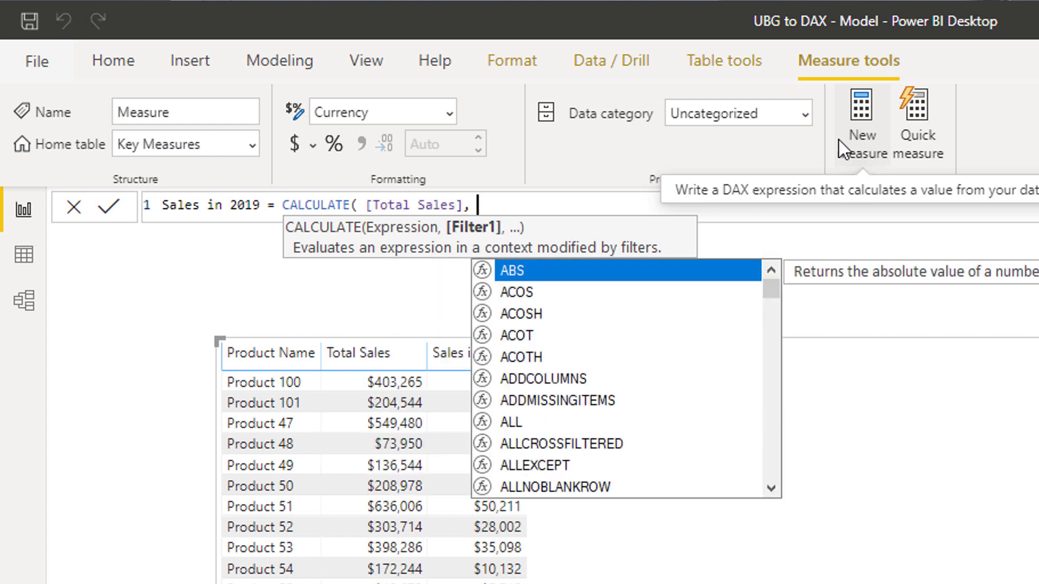
text( Ye)
key(Up)
key(Up)
key(Up)
key(Up)
key(Up)
key(Up)
key(Up)
key(Tab)
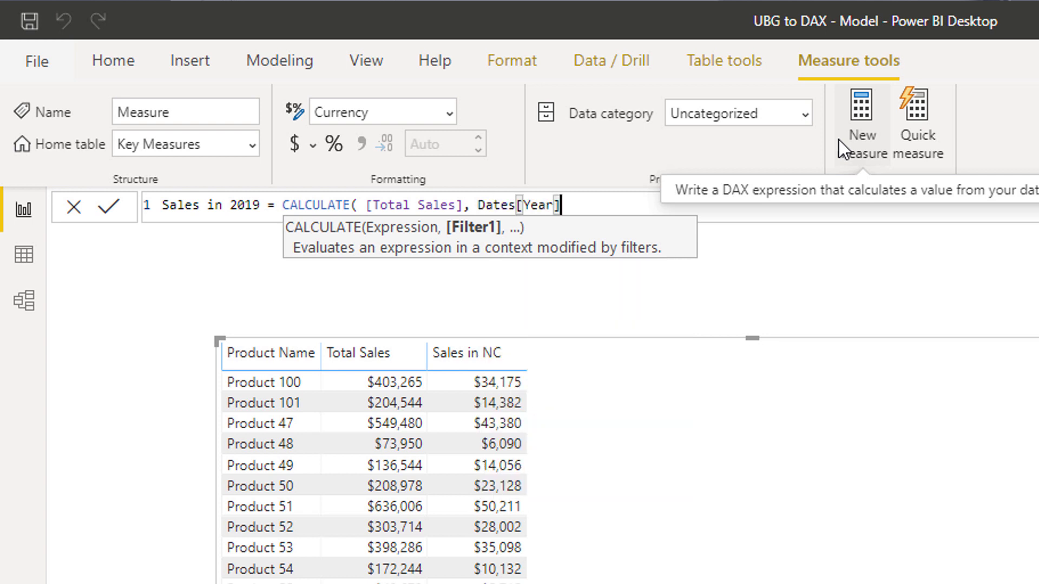
text(= 2019 ))
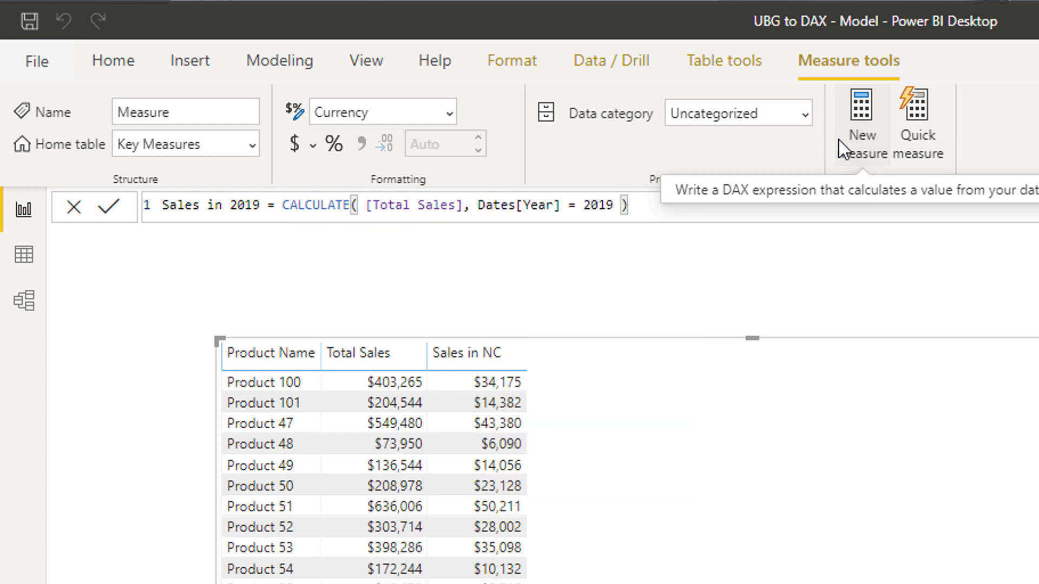
key(Return)
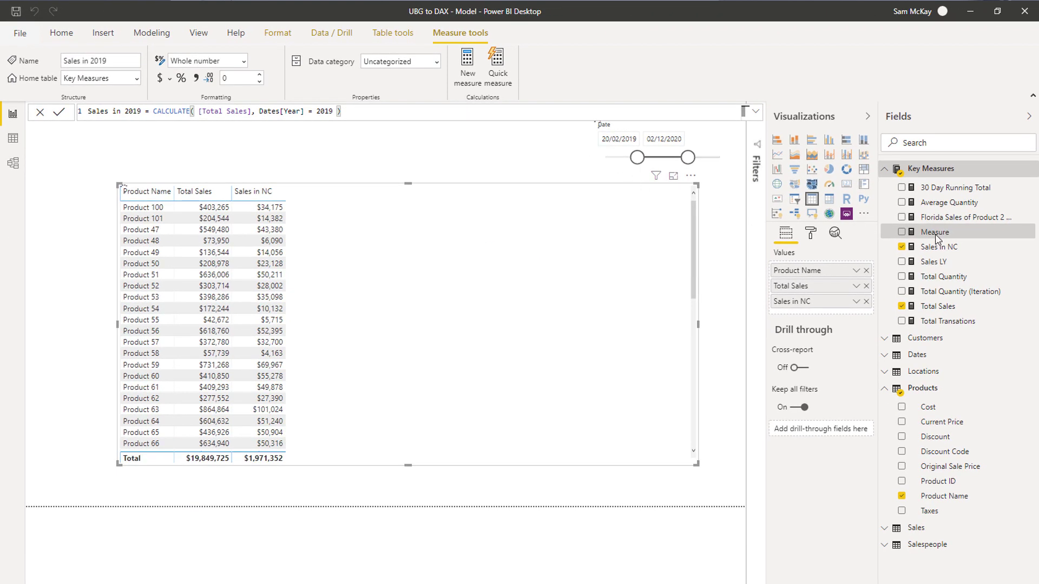
Step: Add Sales in 2019 to the table, quote "2019" in its filter, format as currency, narrow the visual
drag(940, 231, 476, 301)
click(317, 112)
text(")
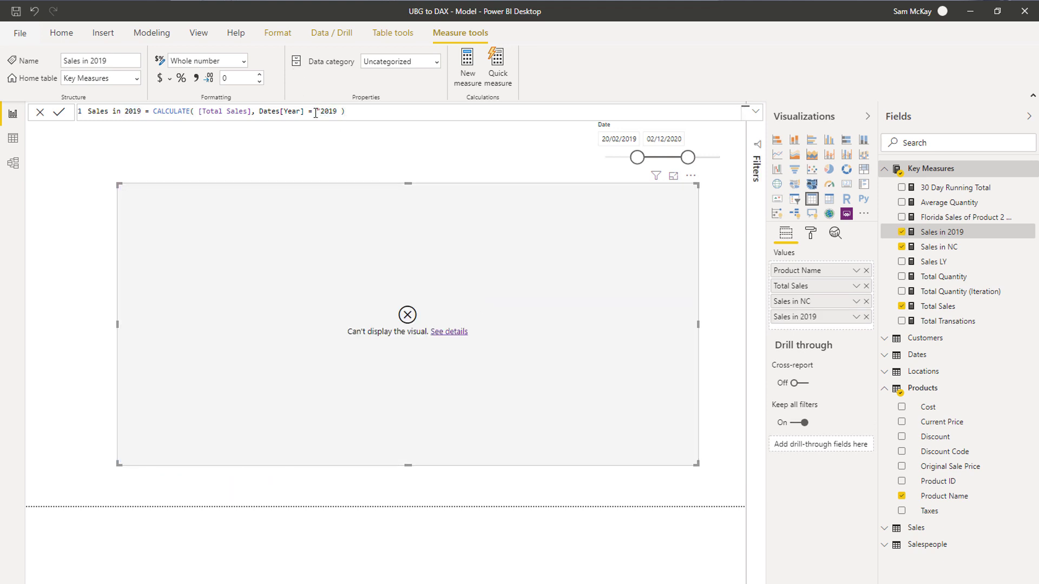
key(Right)
key(Right)
key(Right)
key(Right)
text(")
key(Return)
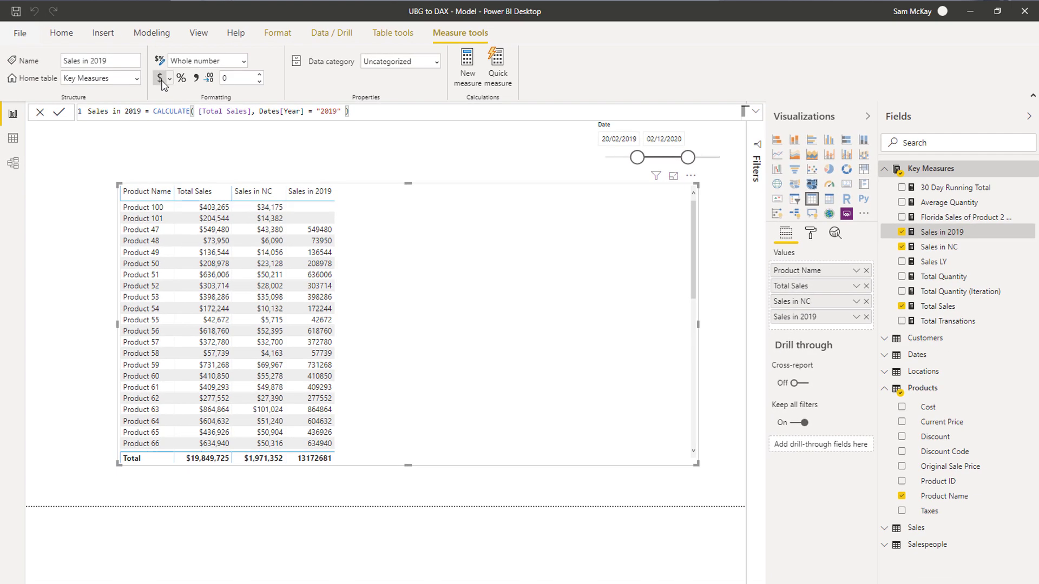
click(161, 80)
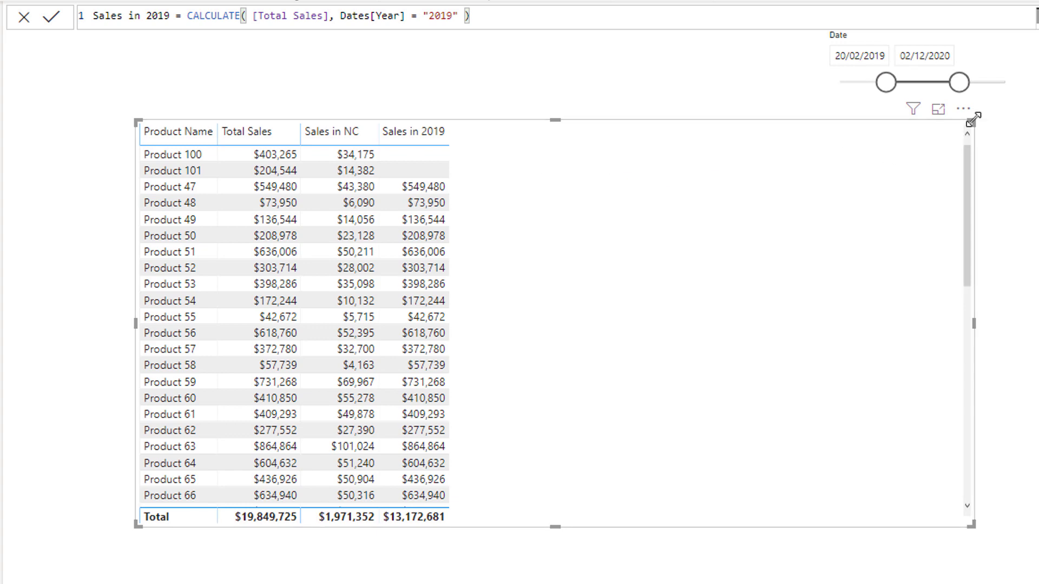
drag(974, 119, 941, 121)
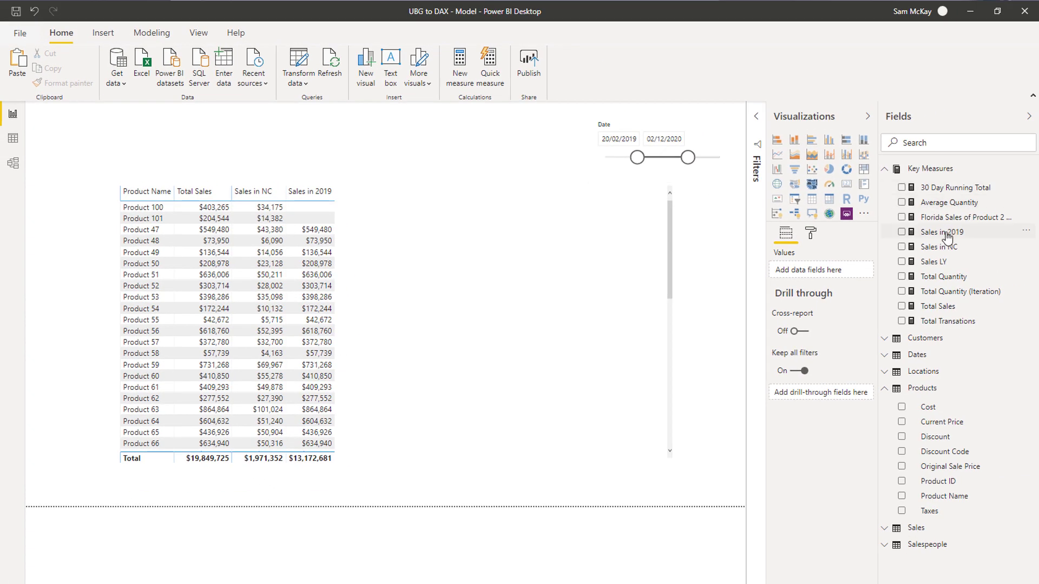
click(946, 233)
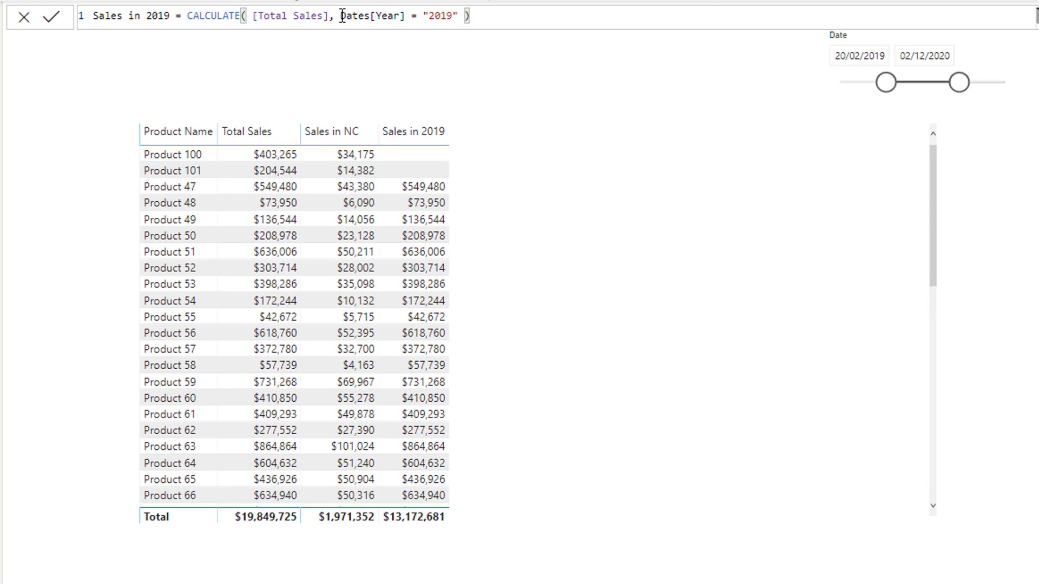
click(260, 111)
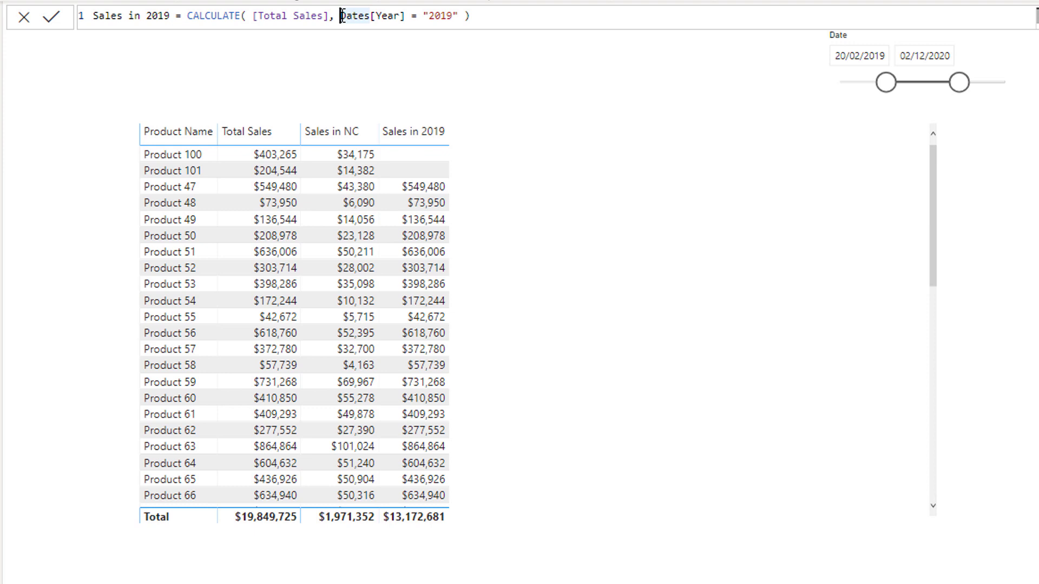
text(FIL)
key(Tab)
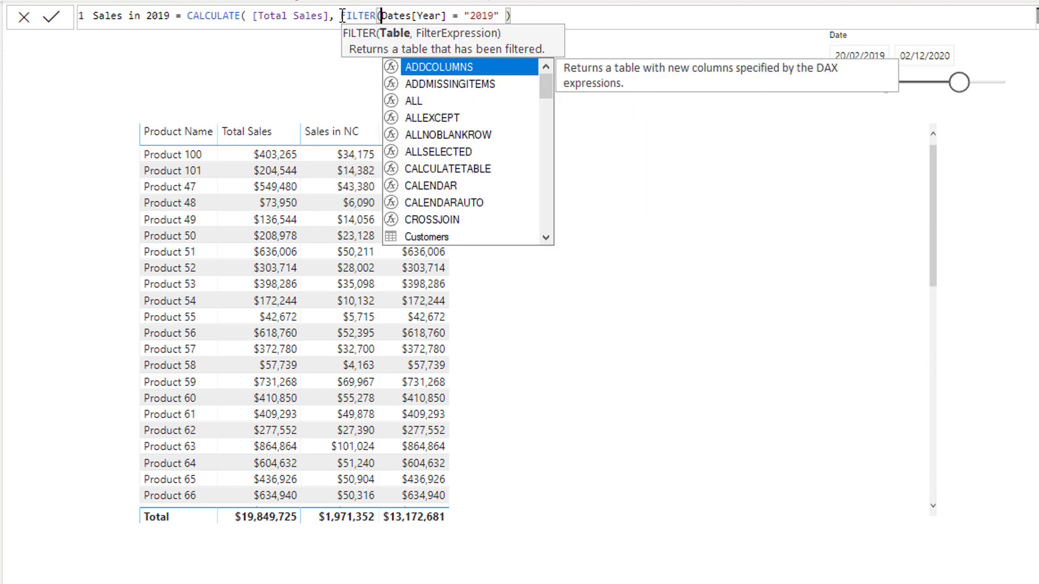
key(BackSpace)
key(BackSpace)
key(BackSpace)
key(BackSpace)
key(BackSpace)
key(BackSpace)
key(BackSpace)
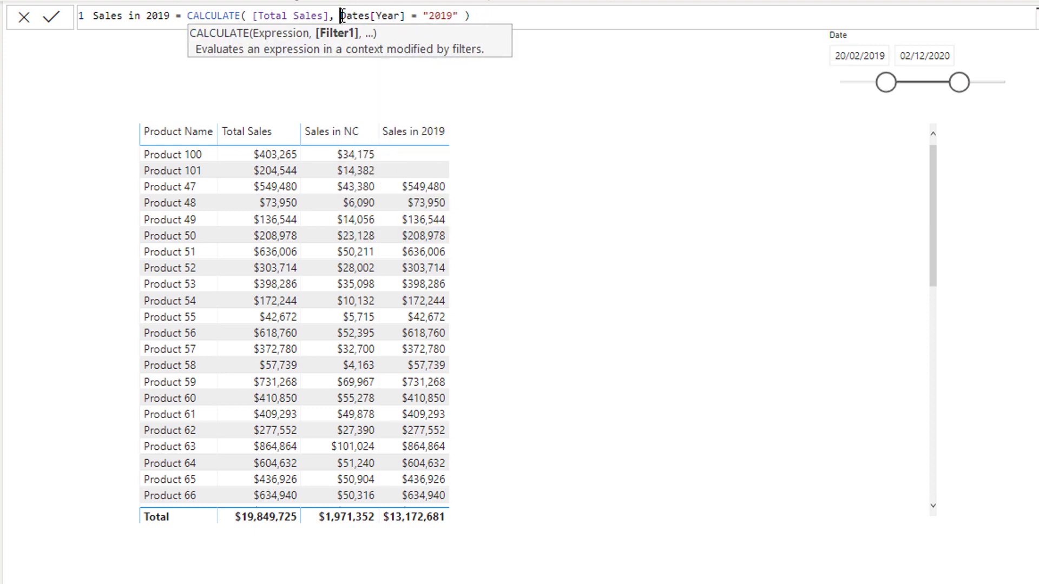
click(538, 20)
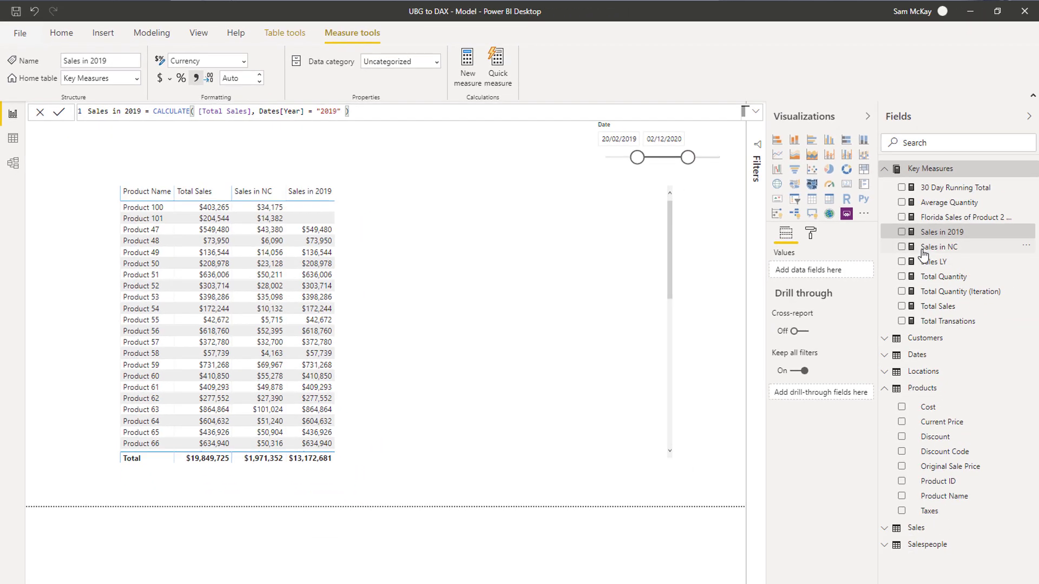
click(932, 246)
click(934, 231)
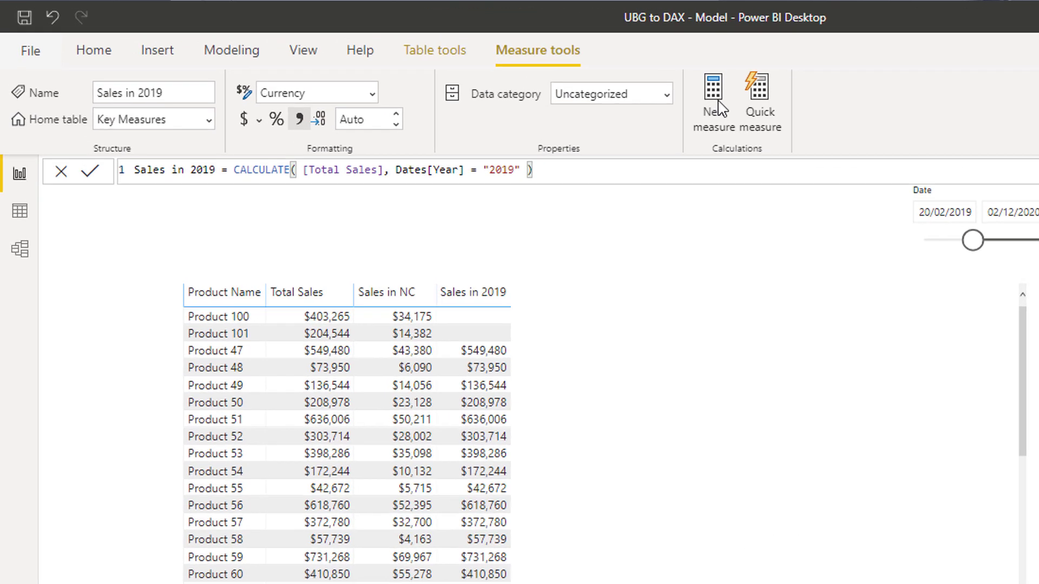
click(471, 69)
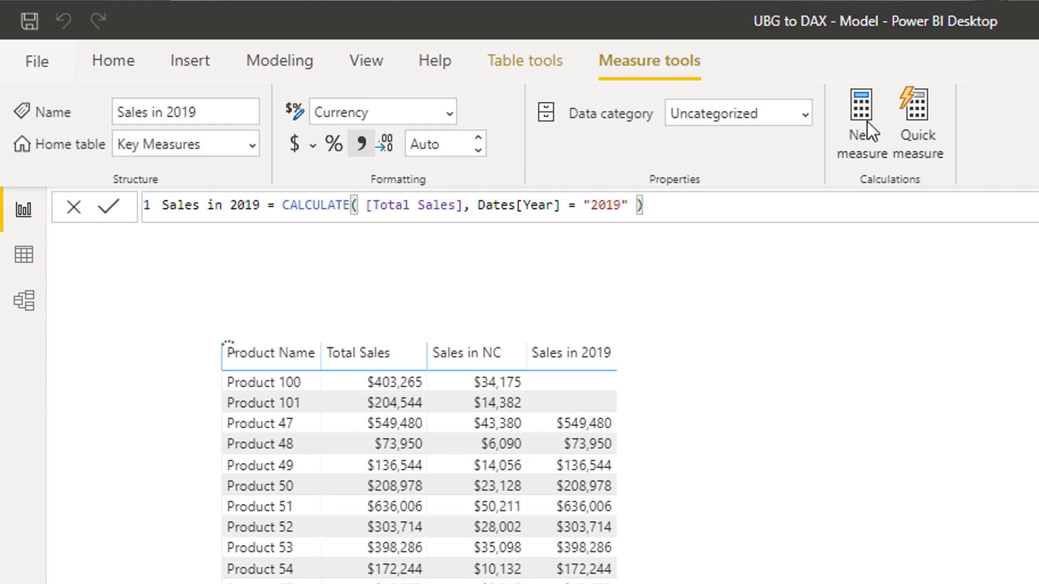
Step: Create the measure Sales of Product 100 = CALCULATE( [Total Sales], Products[Product Name] = "Product 100" )
text(Sales)
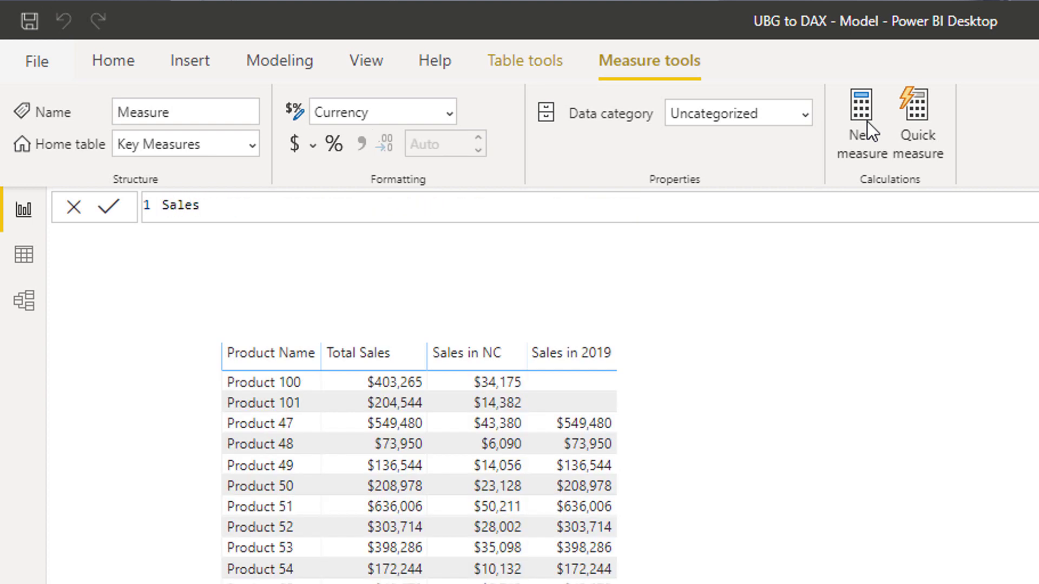
text(f Product 100)
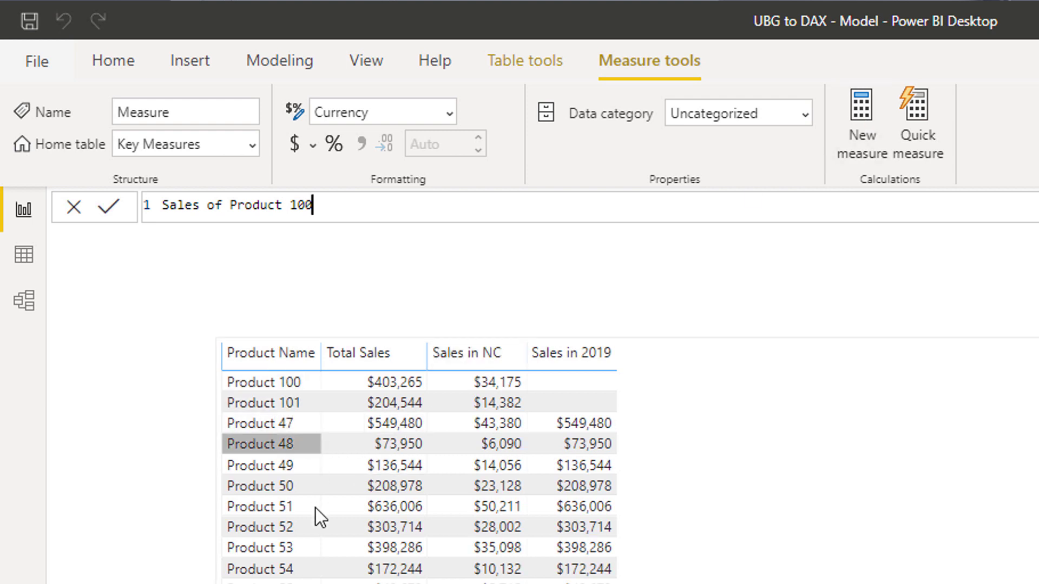
text( = CAL)
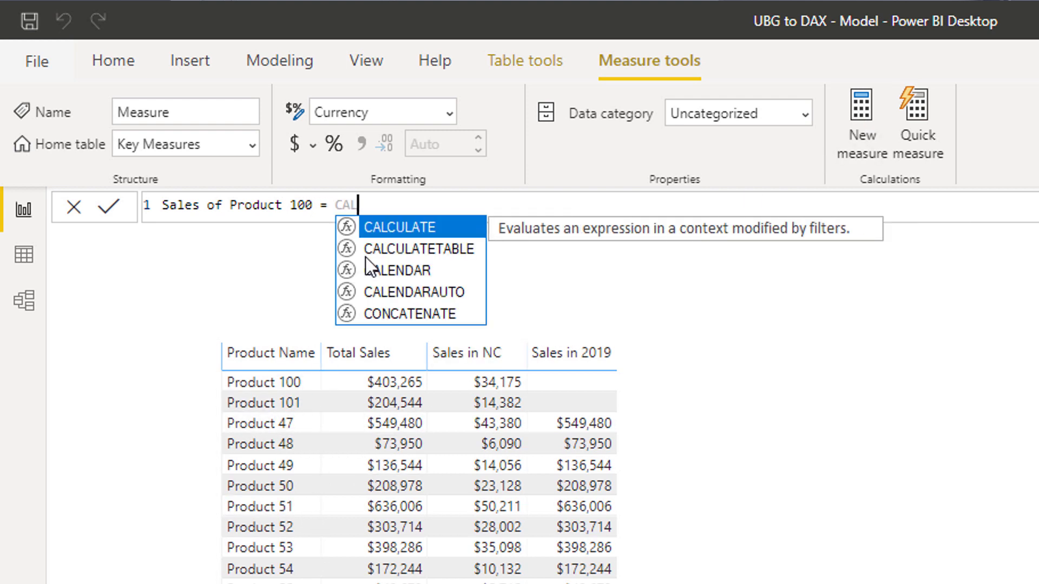
key(Tab)
text(Total)
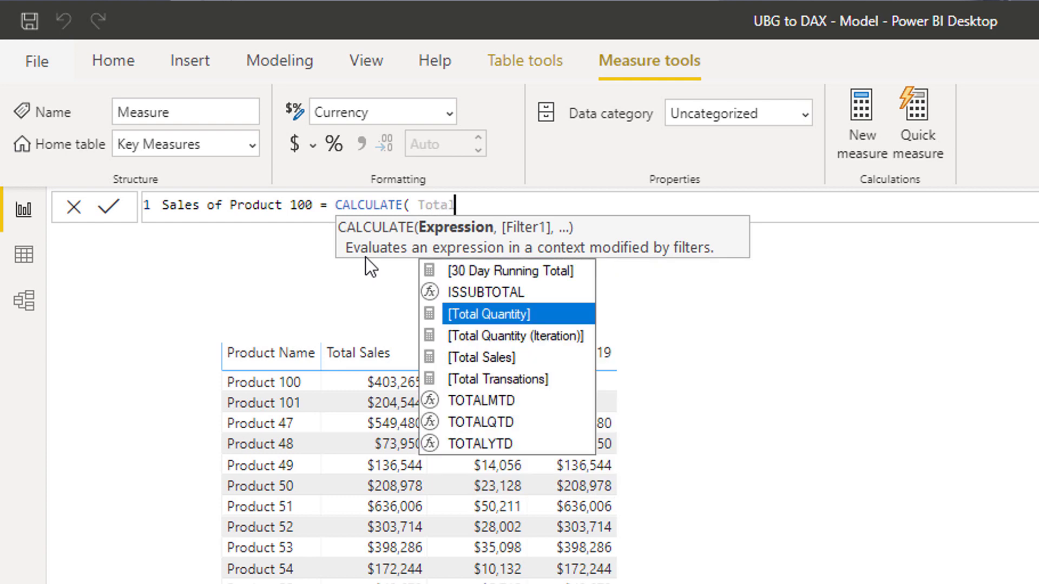
key(Down)
key(Down)
key(Tab)
text(, )
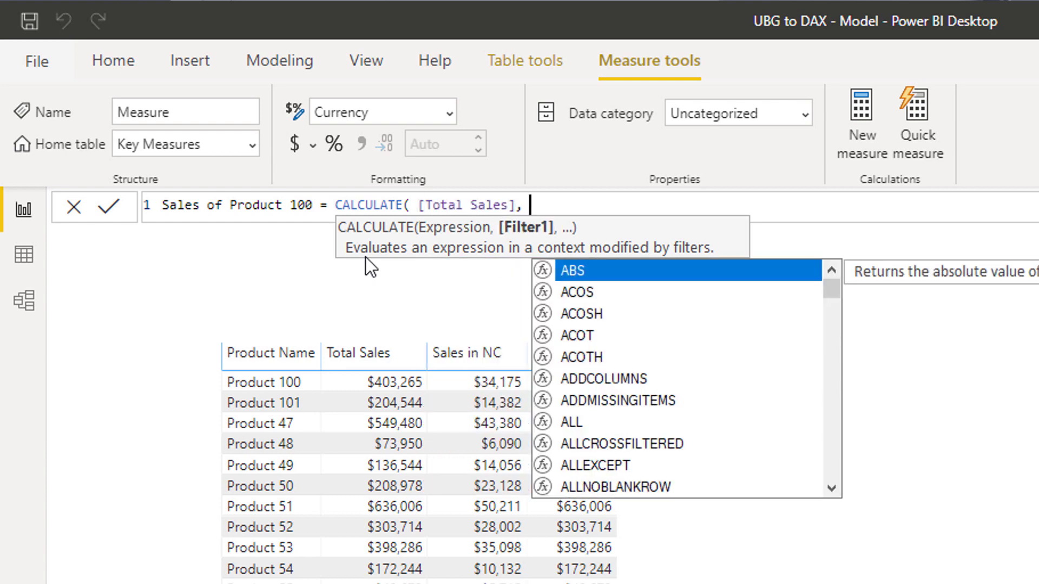
text(Prod)
key(Down)
key(Down)
key(Down)
key(Down)
key(Down)
key(Down)
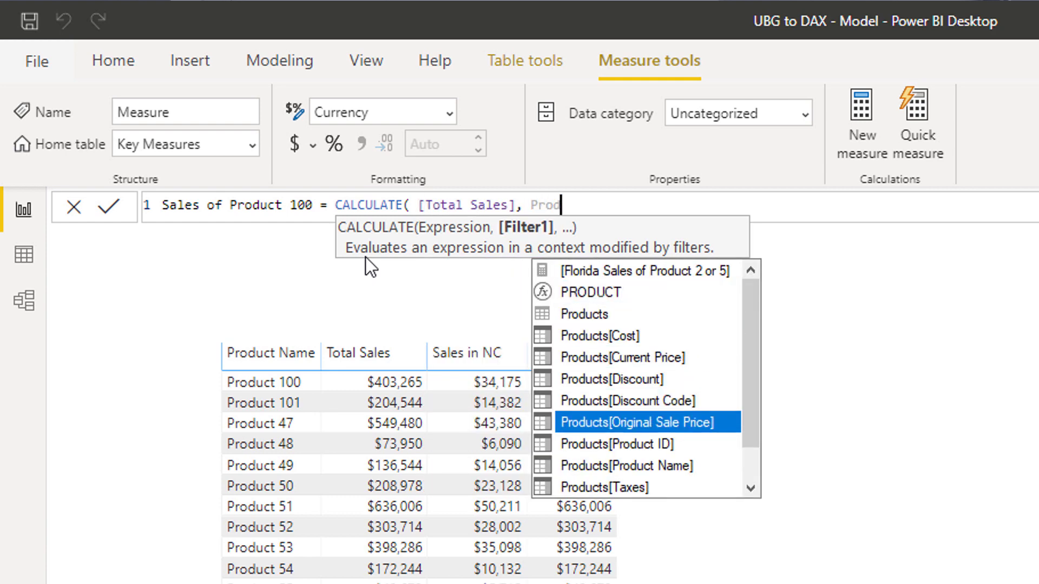
key(Down)
key(Down)
key(Tab)
text(= "Product 100" ))
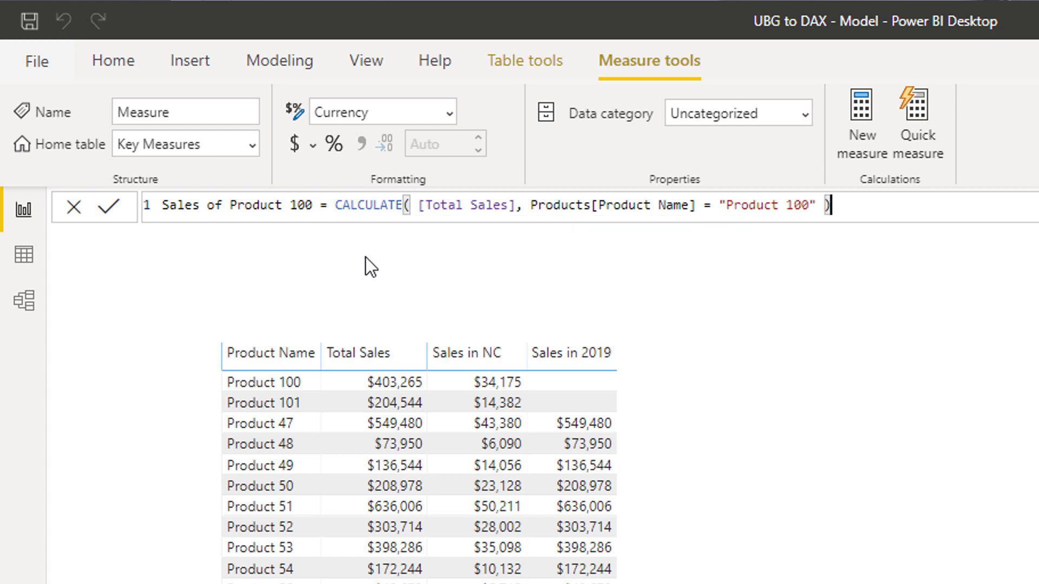
key(Return)
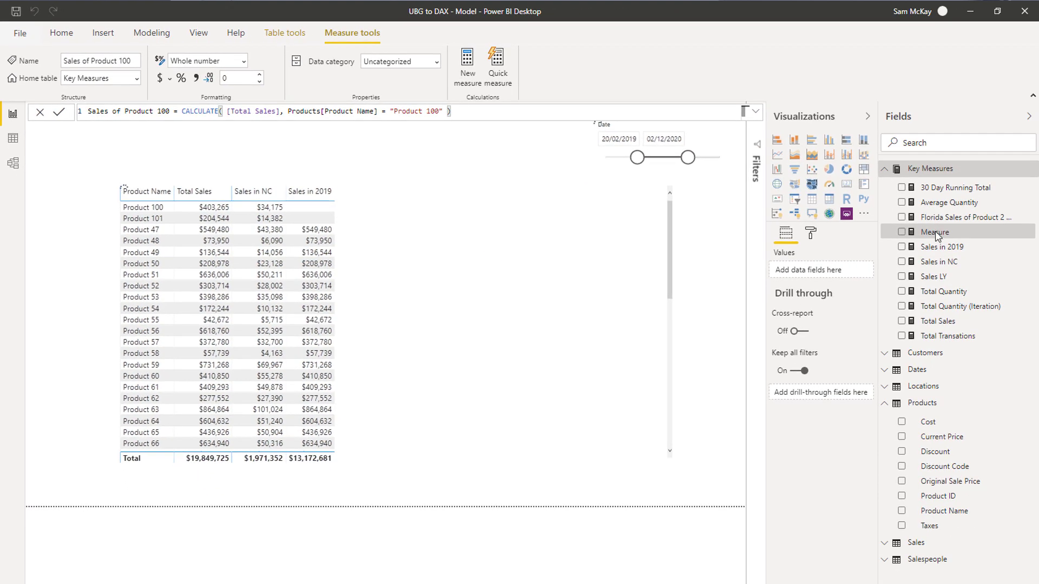
Step: Add Sales of Product 100 to the product table with currency format, showing $403,265 per row
drag(939, 279, 552, 305)
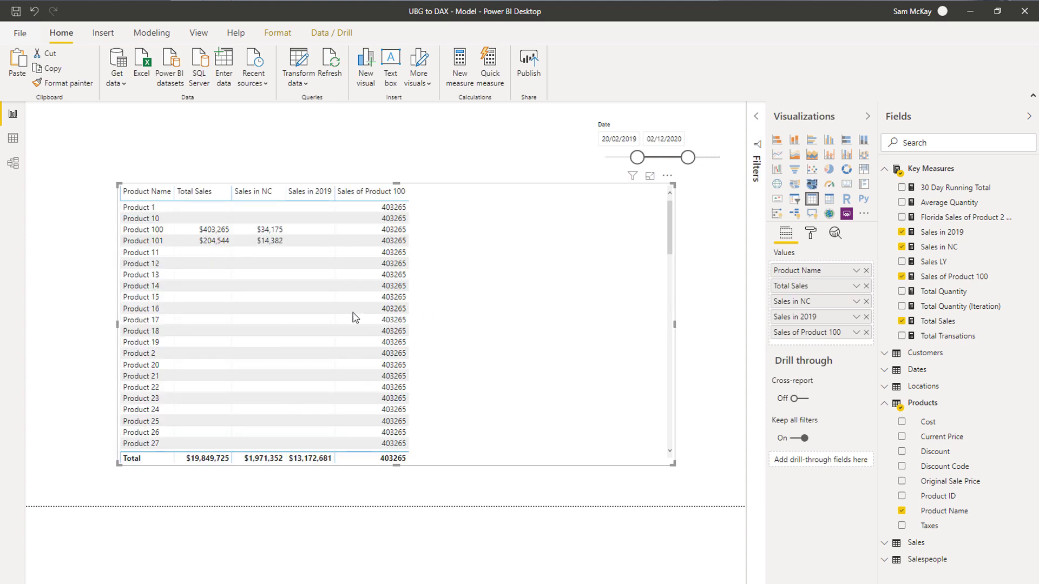
click(948, 277)
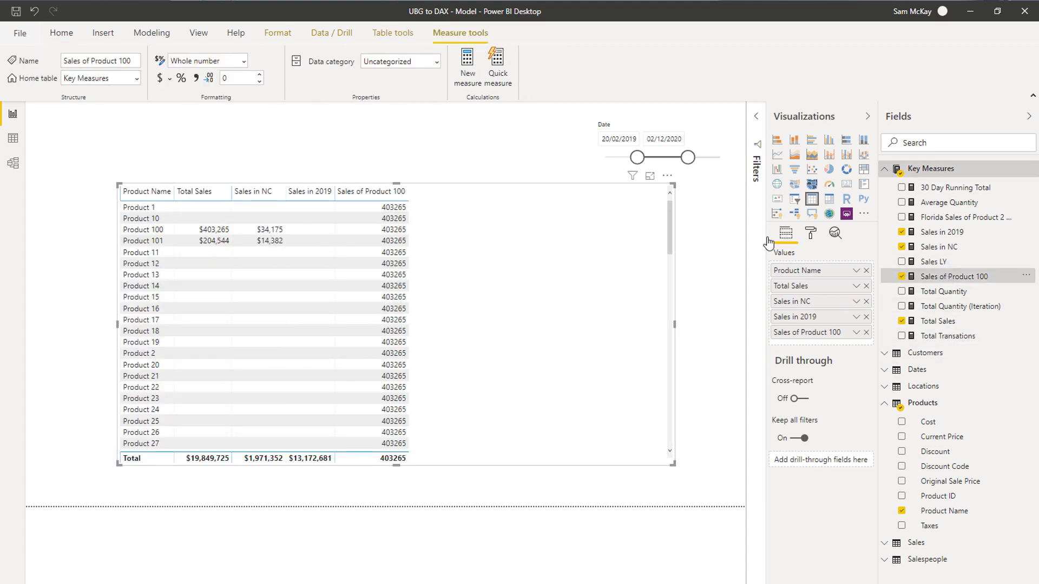
click(160, 79)
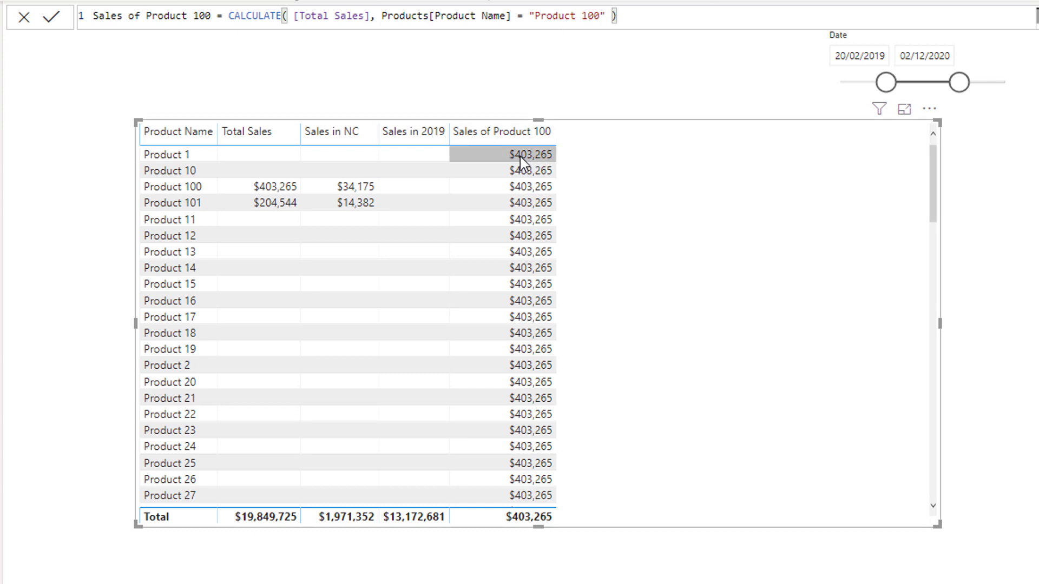
scroll(516, 181, down, 5)
scroll(520, 176, down, 5)
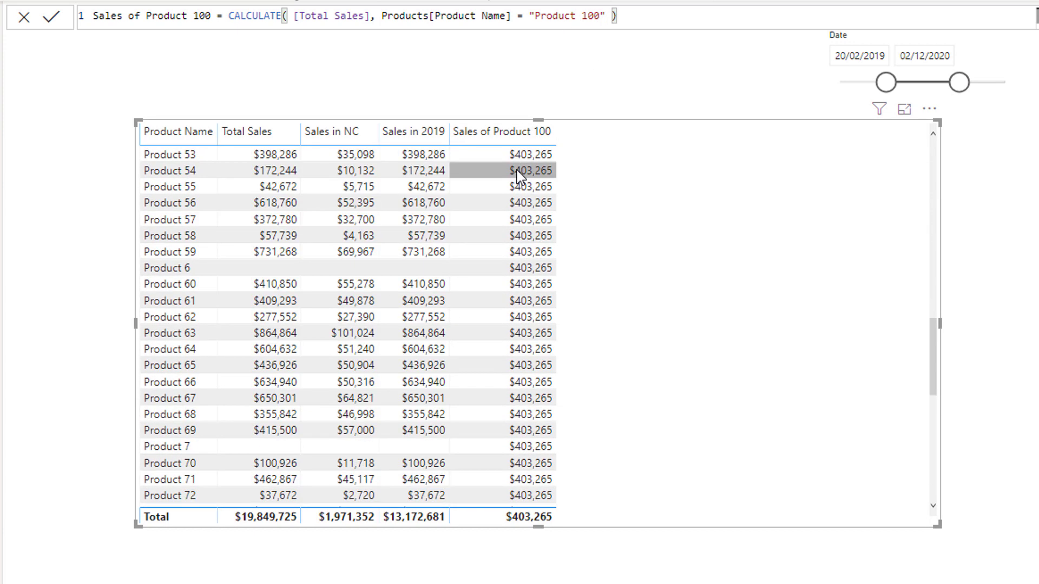
scroll(515, 178, up, 3)
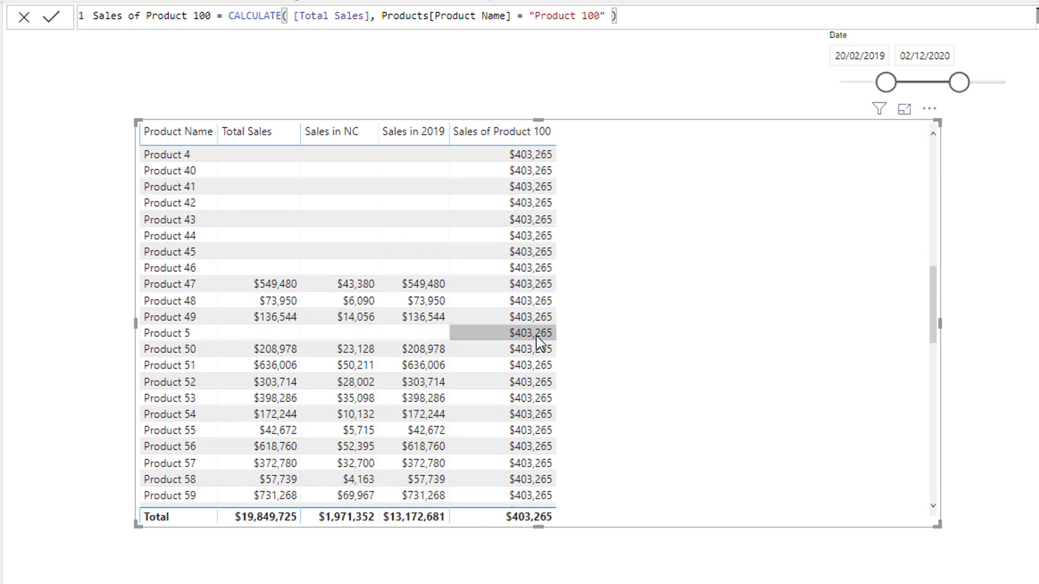
scroll(538, 342, down, 3)
scroll(539, 342, down, 5)
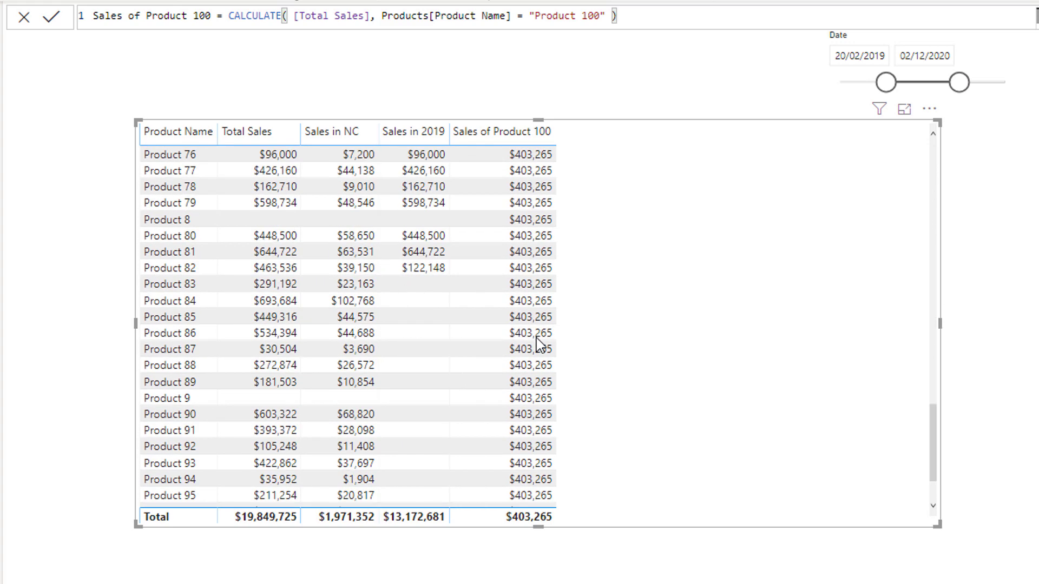
scroll(538, 342, down, 1)
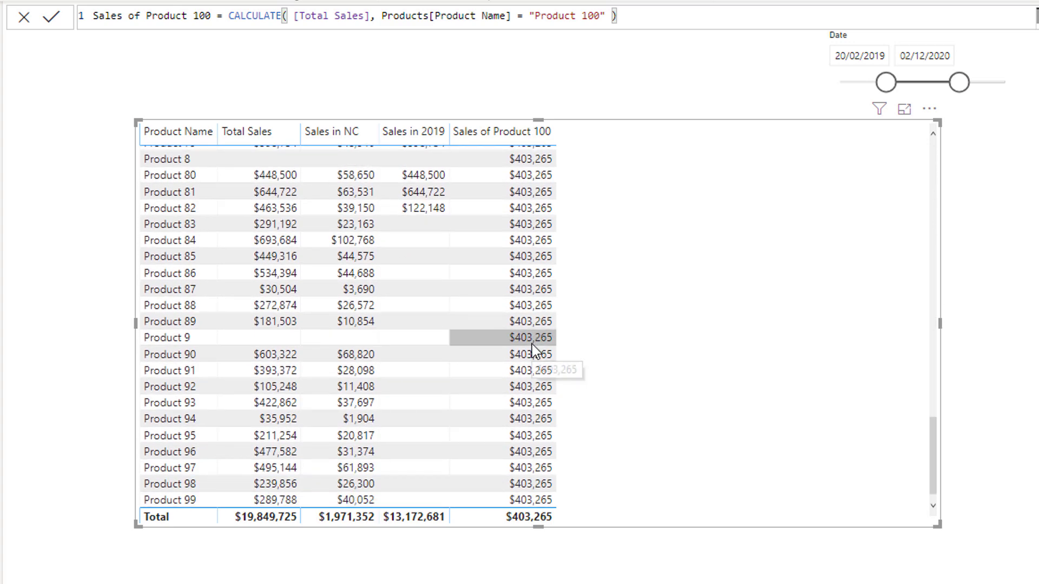
scroll(493, 403, up, 15)
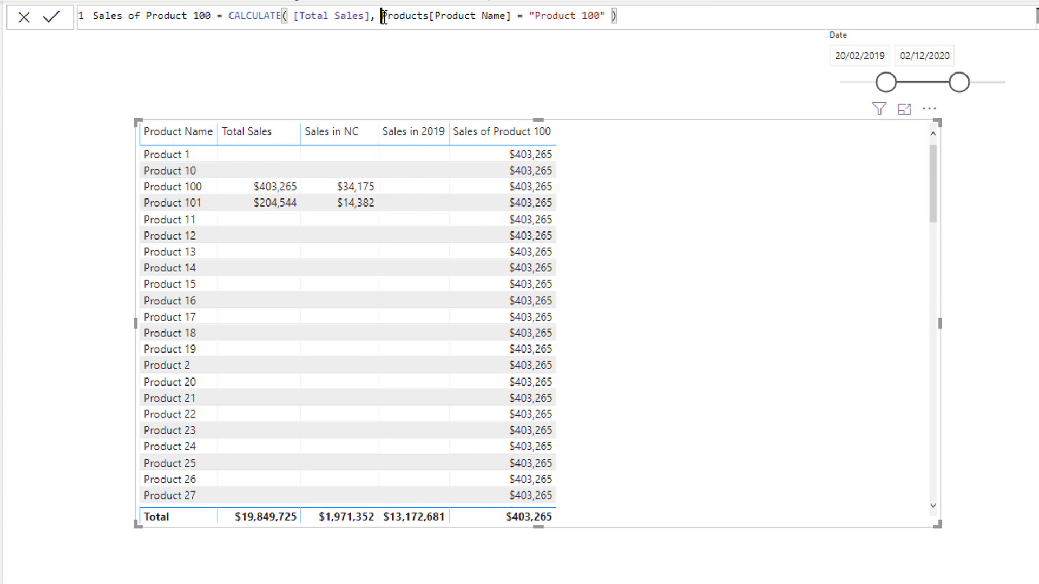
Step: Wrap the condition as FILTER( Products, Products[Product Name] = "Product 100" ) in Sales of Product 100
drag(382, 16, 610, 12)
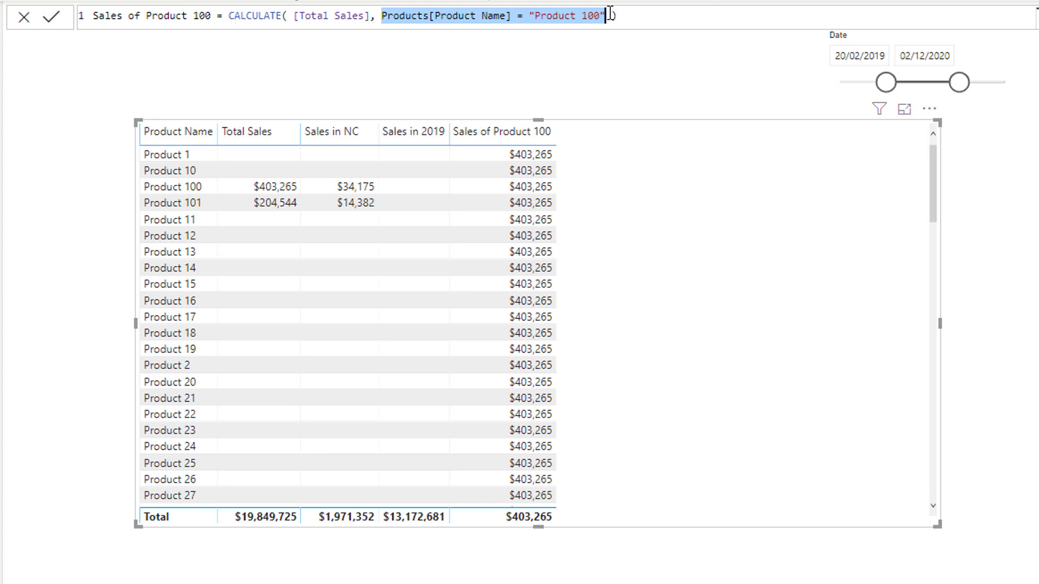
click(381, 17)
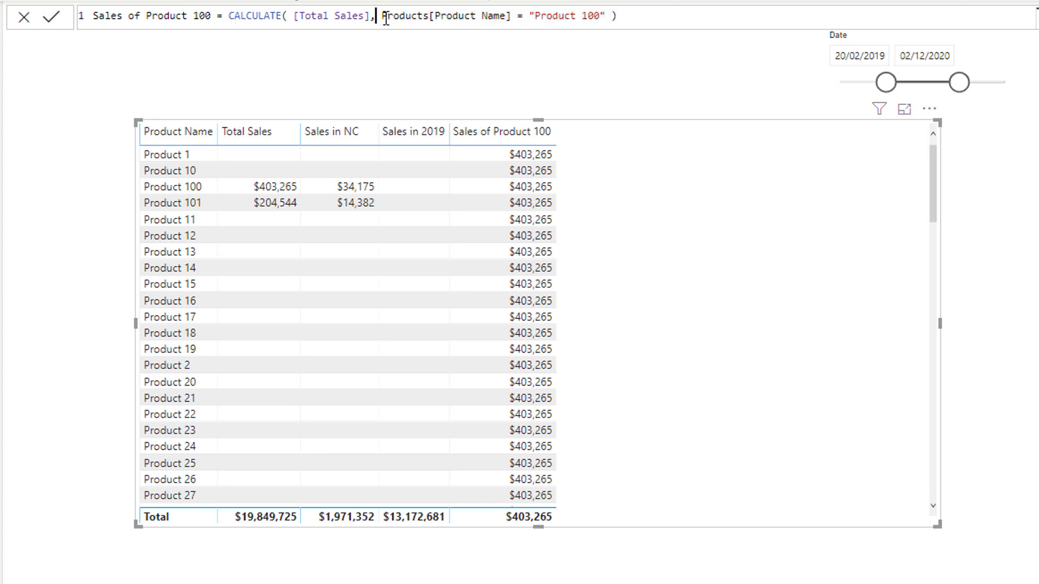
text(FILTER)
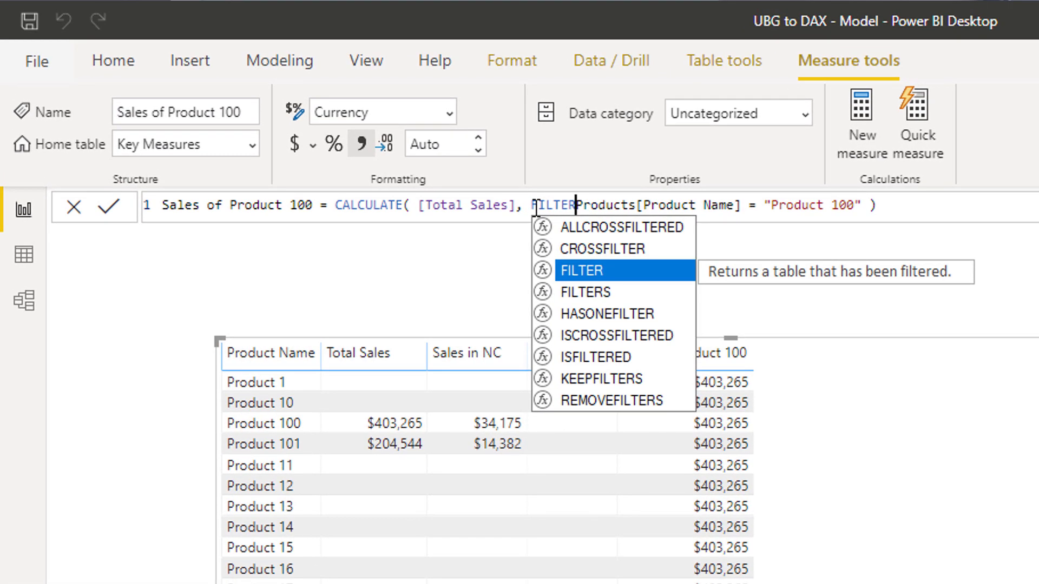
text(( Pro)
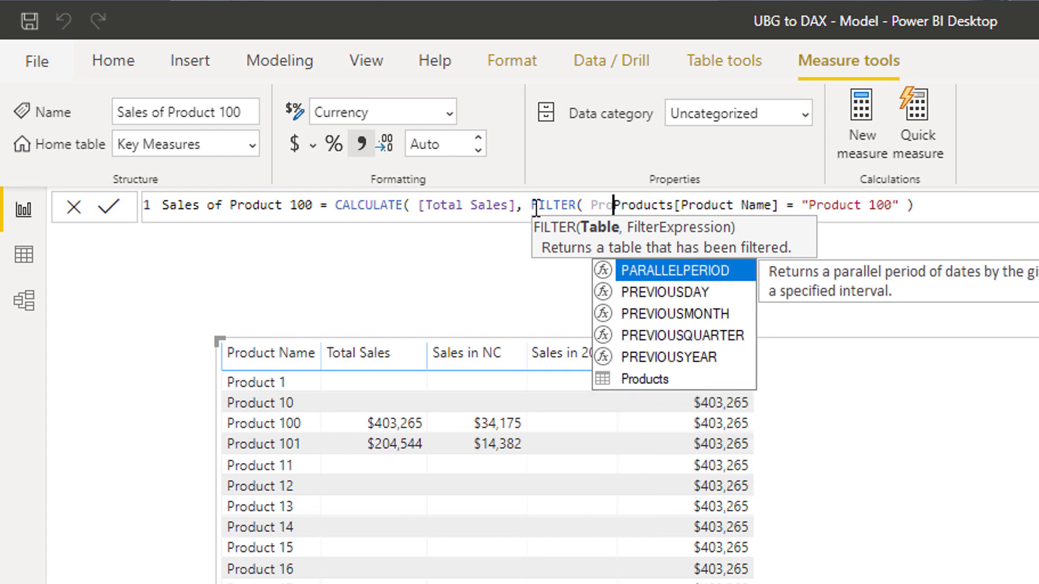
text(ducts ))
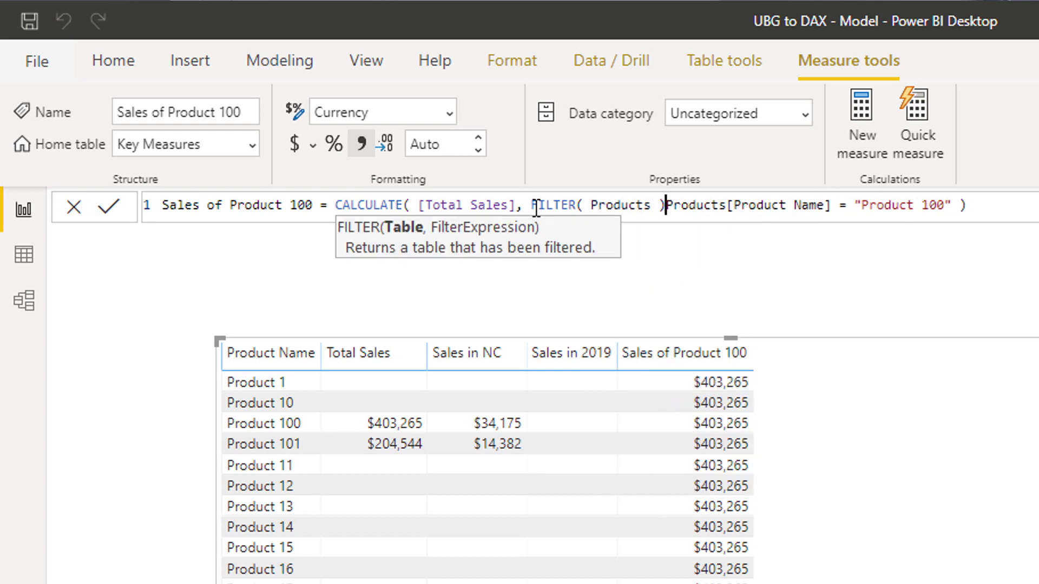
key(BackSpace)
key(BackSpace)
text(,)
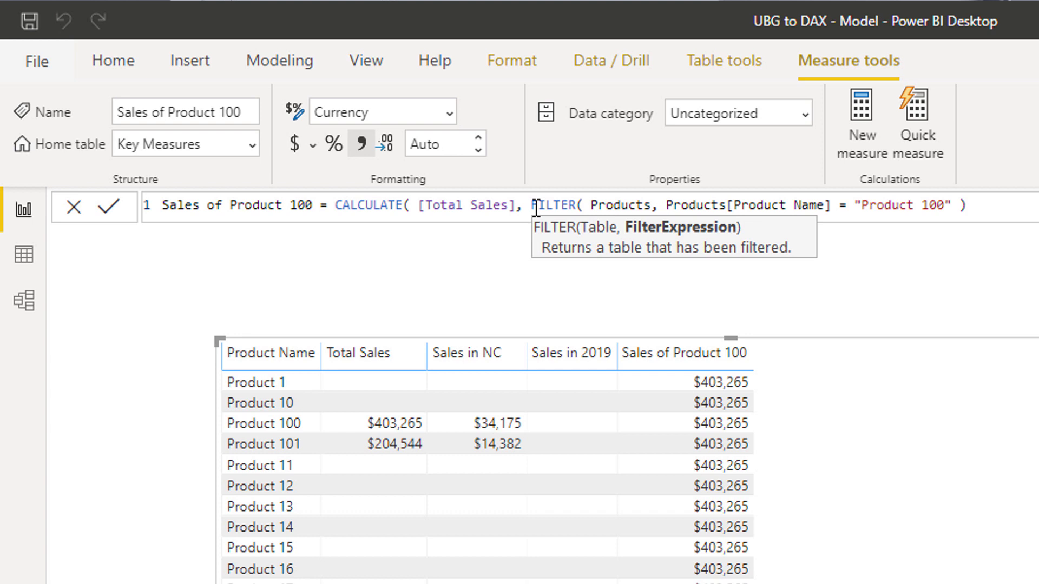
click(980, 206)
text())
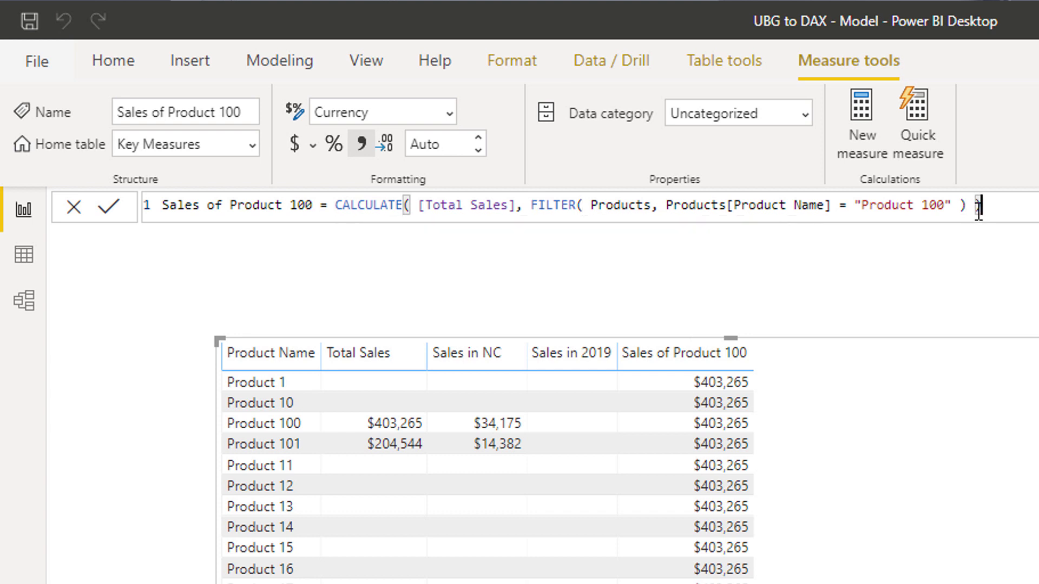
key(Return)
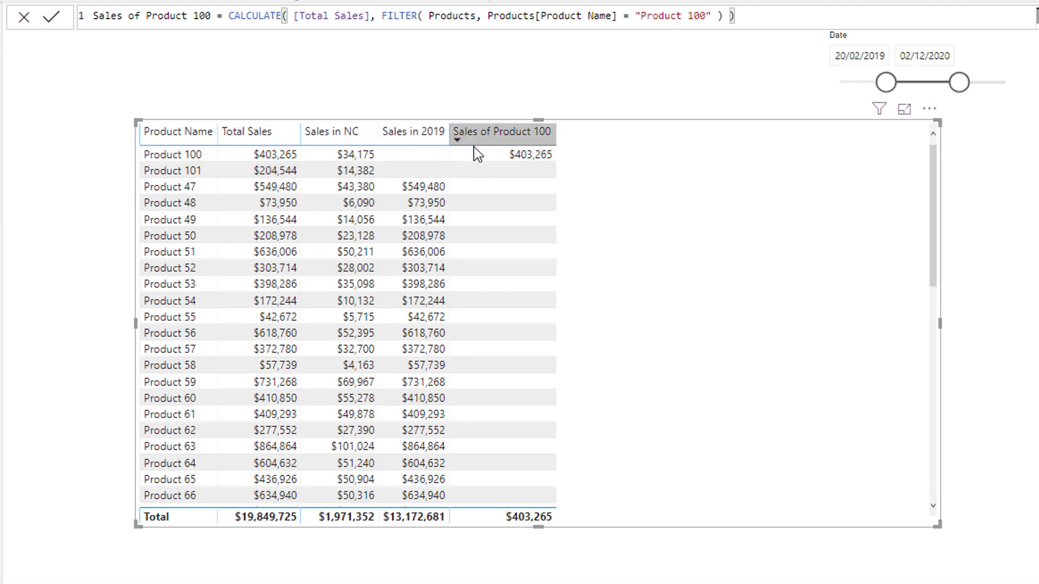
Step: Narrow the product table visual and move it further left on the page
mouse_move(490, 165)
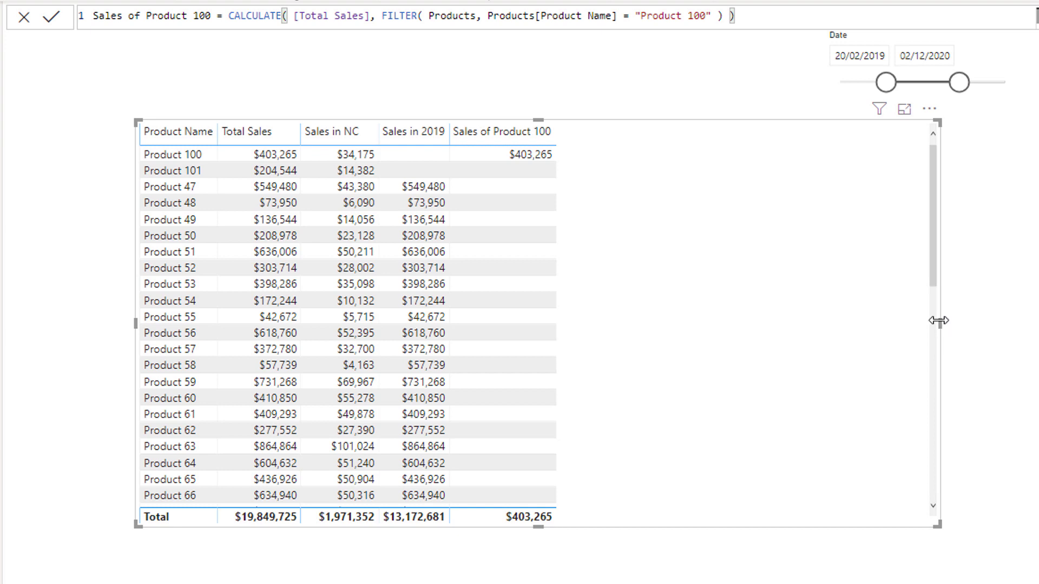
drag(939, 320, 607, 313)
drag(570, 116, 564, 157)
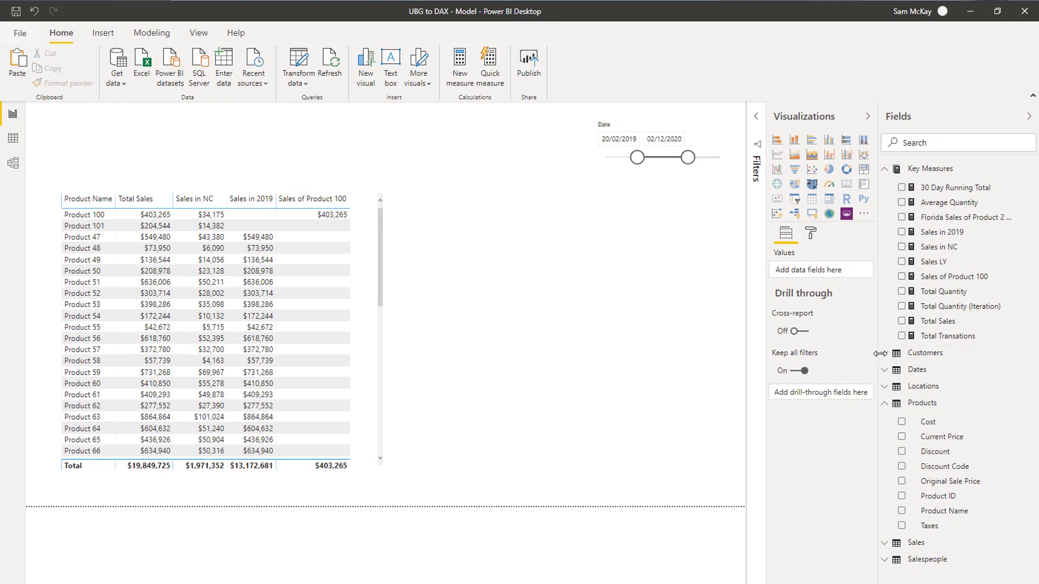
Step: Add a Customer Name table from Customers and place it right of the product table
click(885, 358)
drag(942, 387, 518, 259)
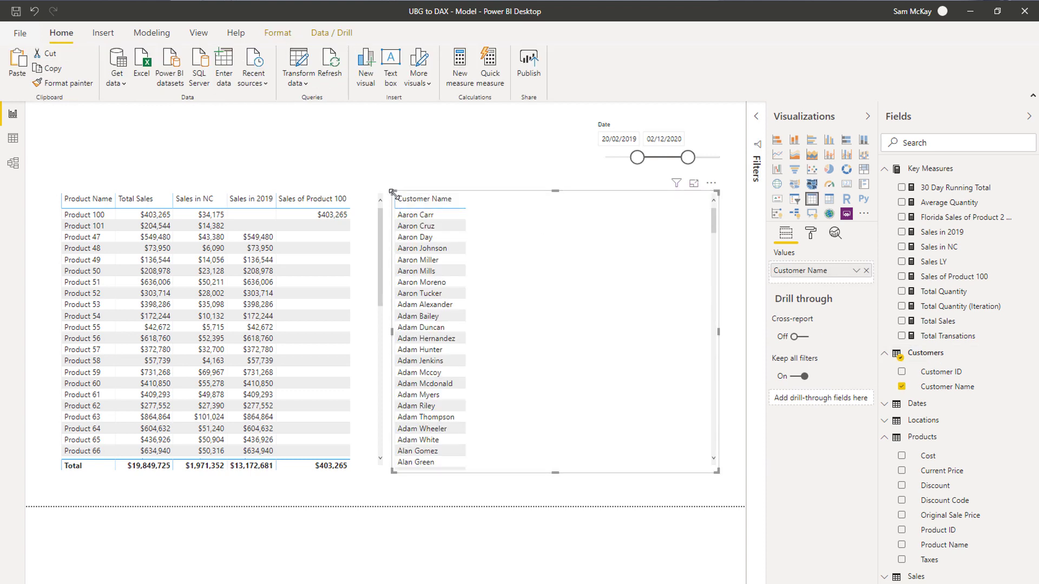
drag(395, 195, 431, 202)
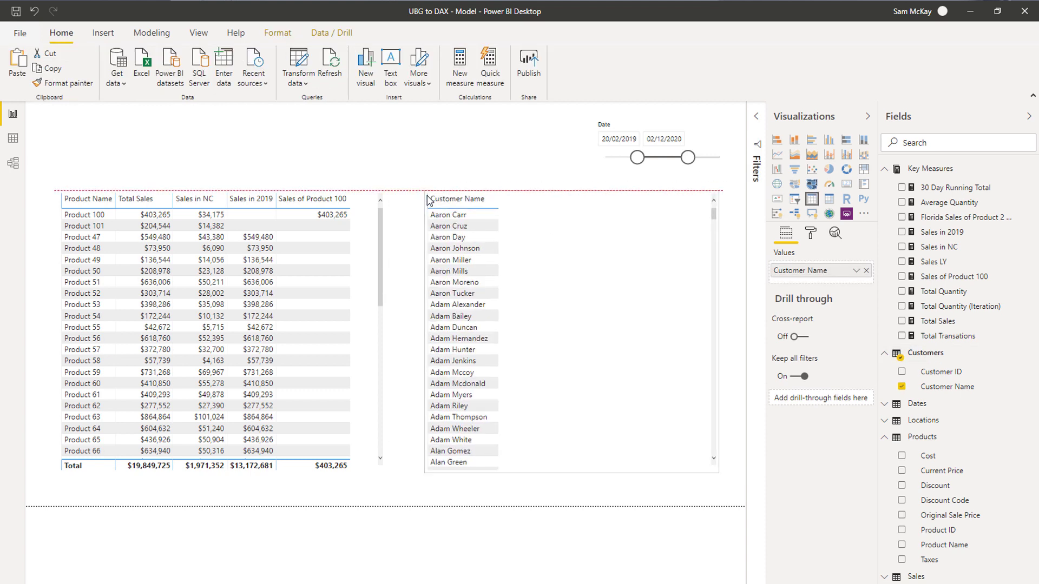
Step: Remove the FILTER( Products, wrapper so Sales of Product 100 uses Products[Product Name] = "Product 100" again
click(931, 237)
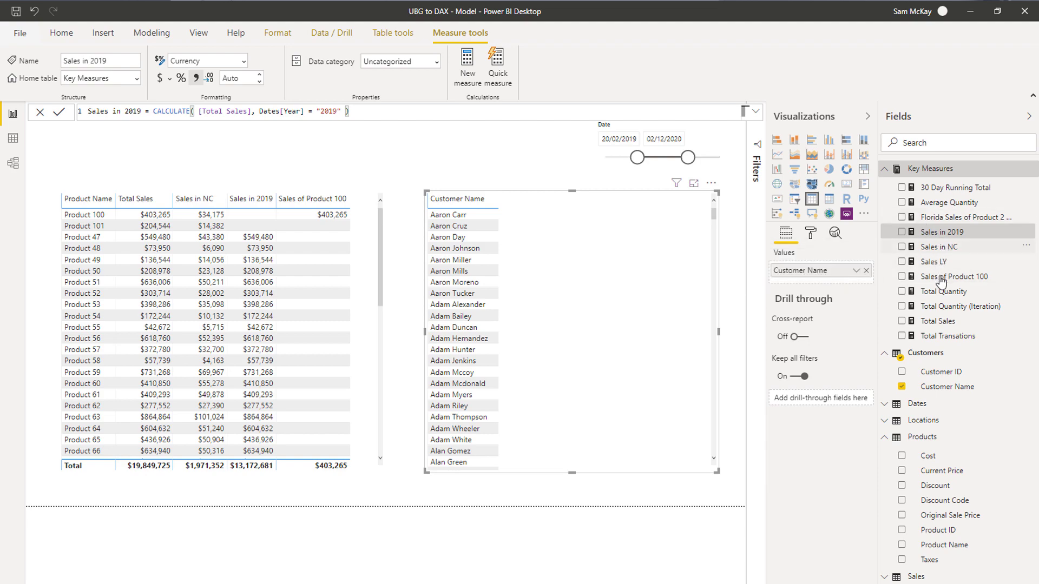
click(940, 276)
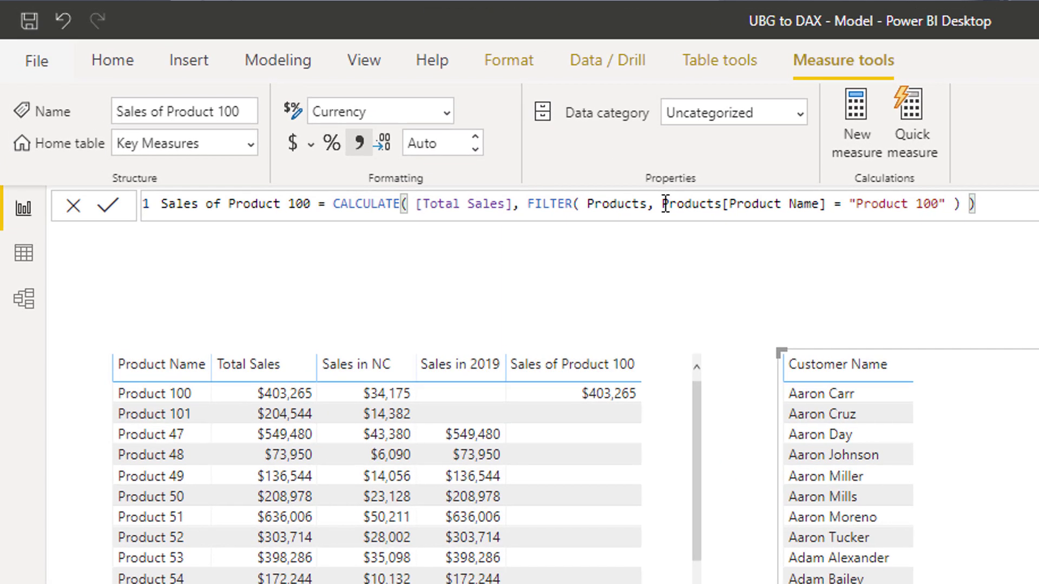
drag(665, 205, 528, 206)
key(BackSpace)
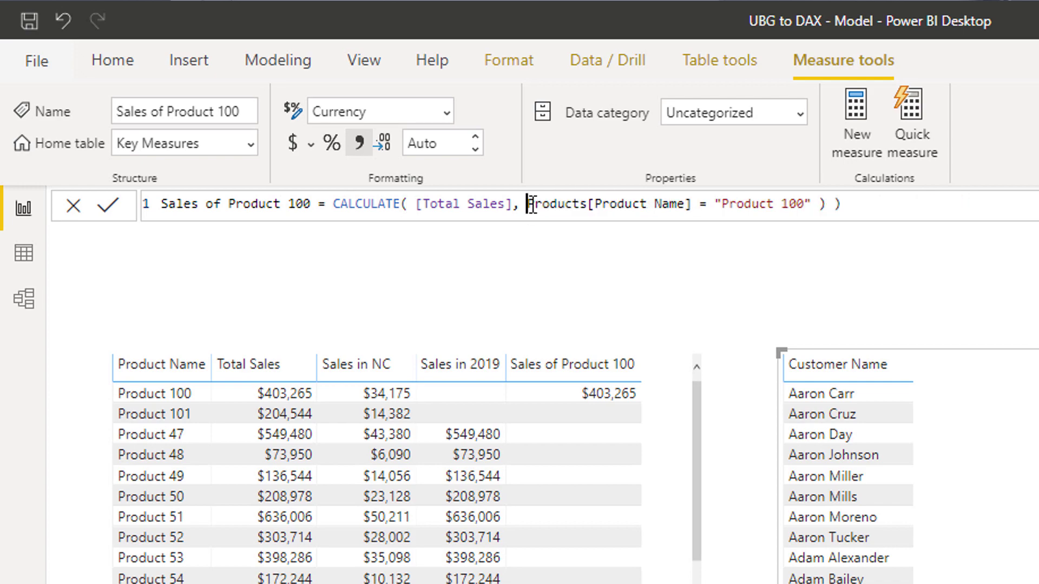
click(876, 204)
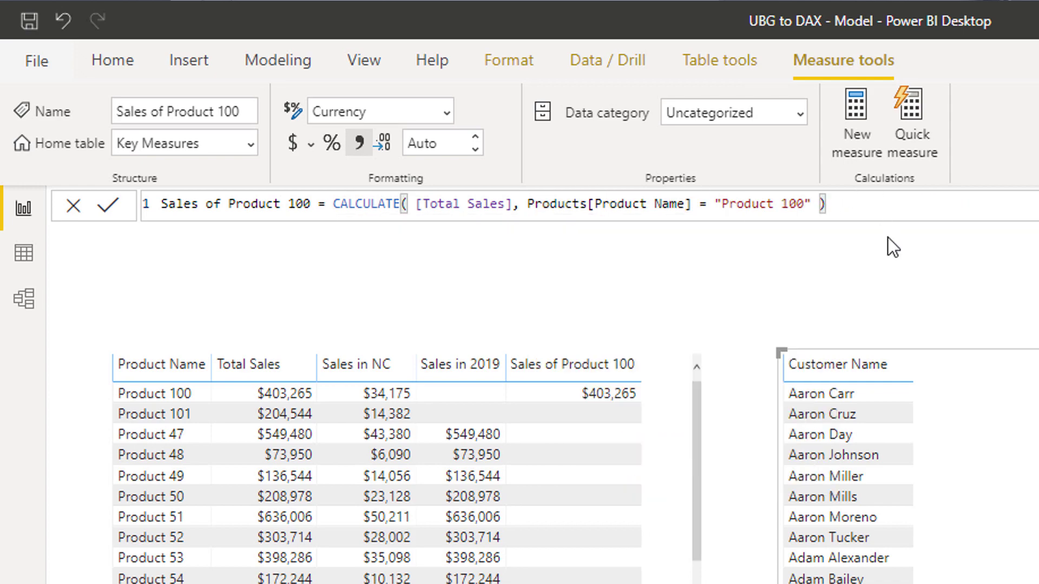
key(Return)
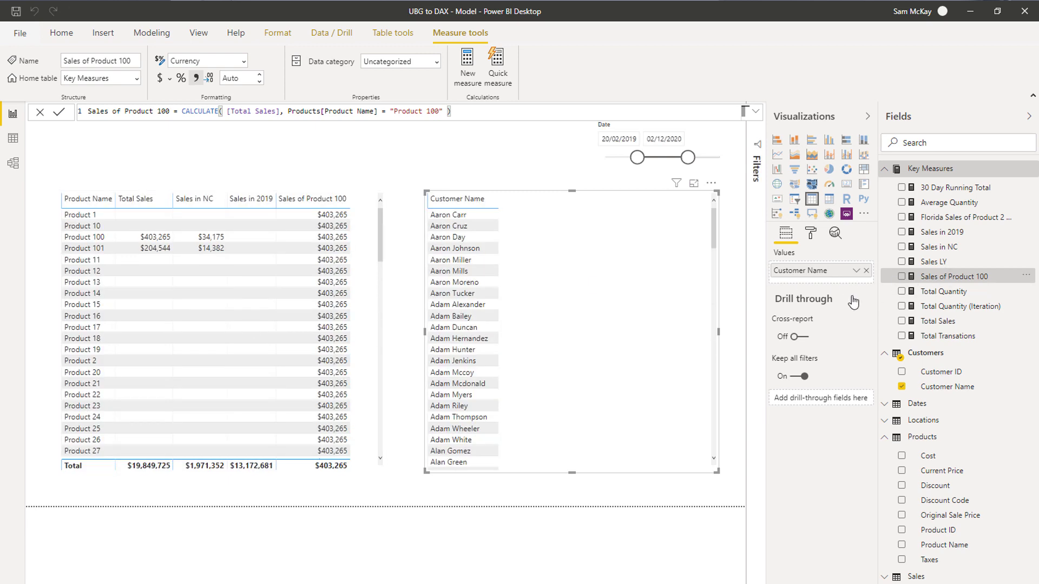
Step: Put Sales of Product 100 in the Customer Name table and wrap its condition in FILTER(Products, …)
drag(813, 307, 615, 306)
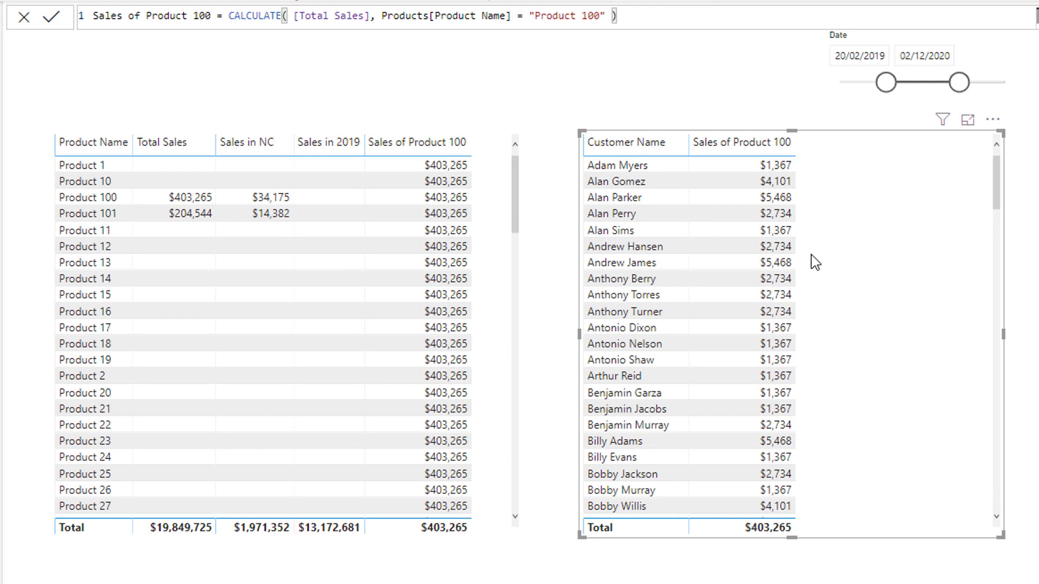
double_click(383, 16)
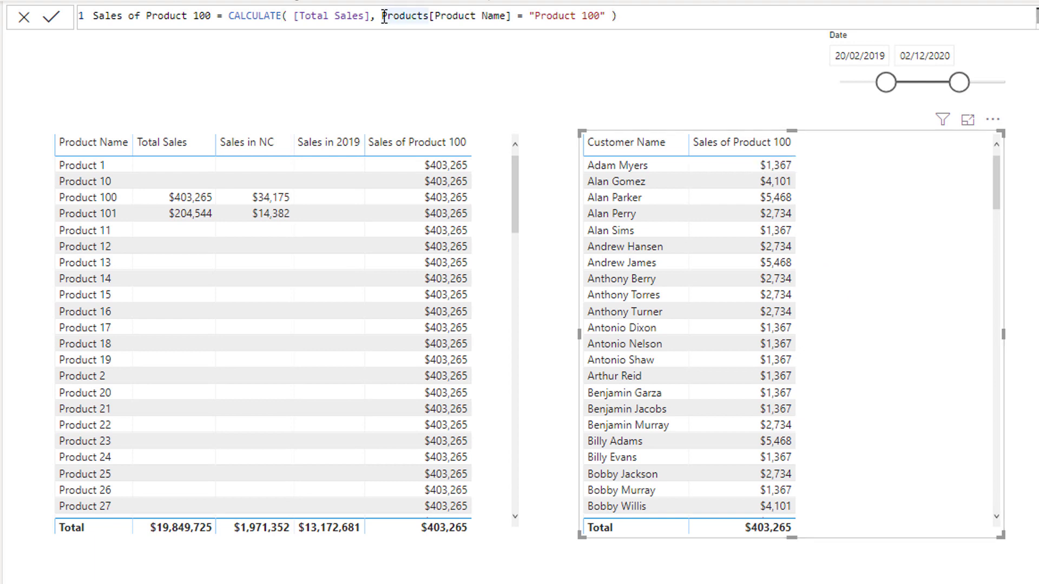
text(FIL)
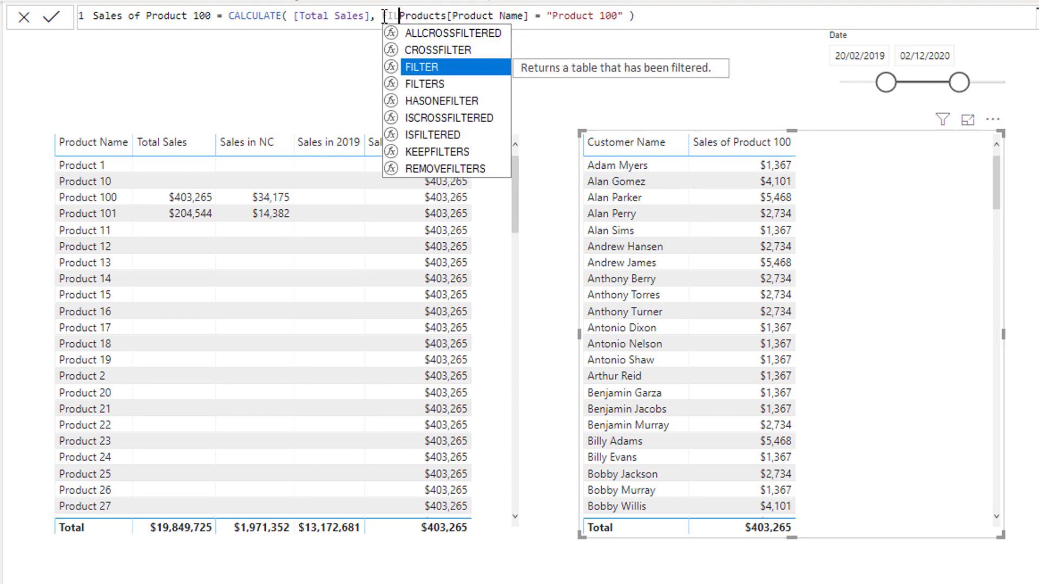
text(TER( Prod)
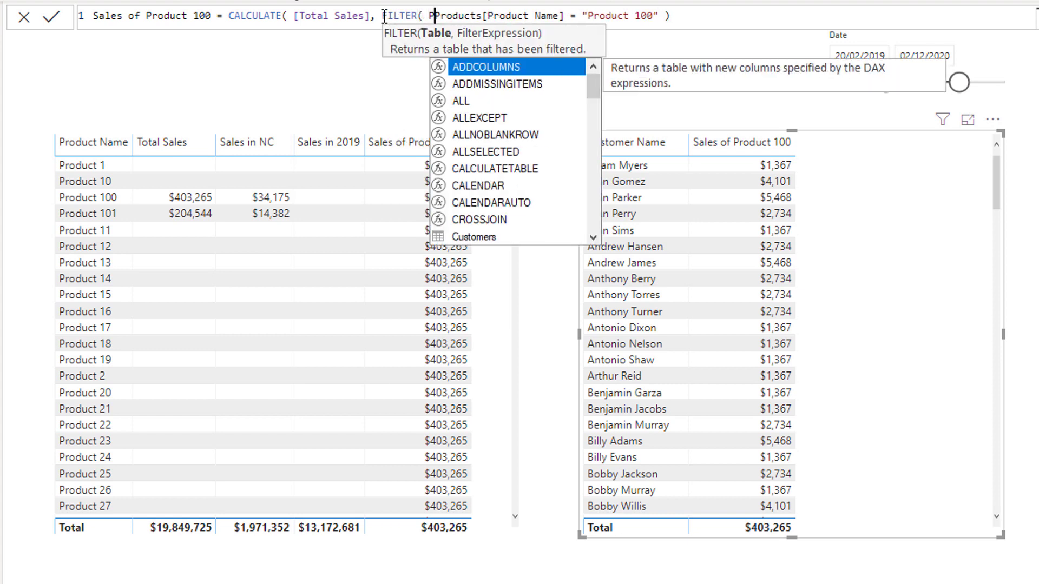
key(Tab)
text(,)
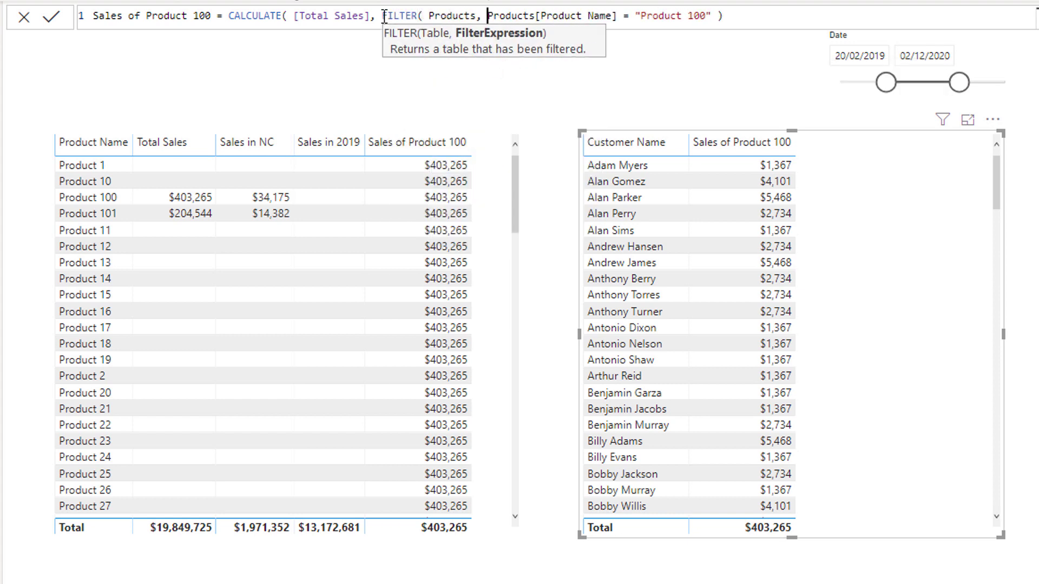
click(809, 17)
text())
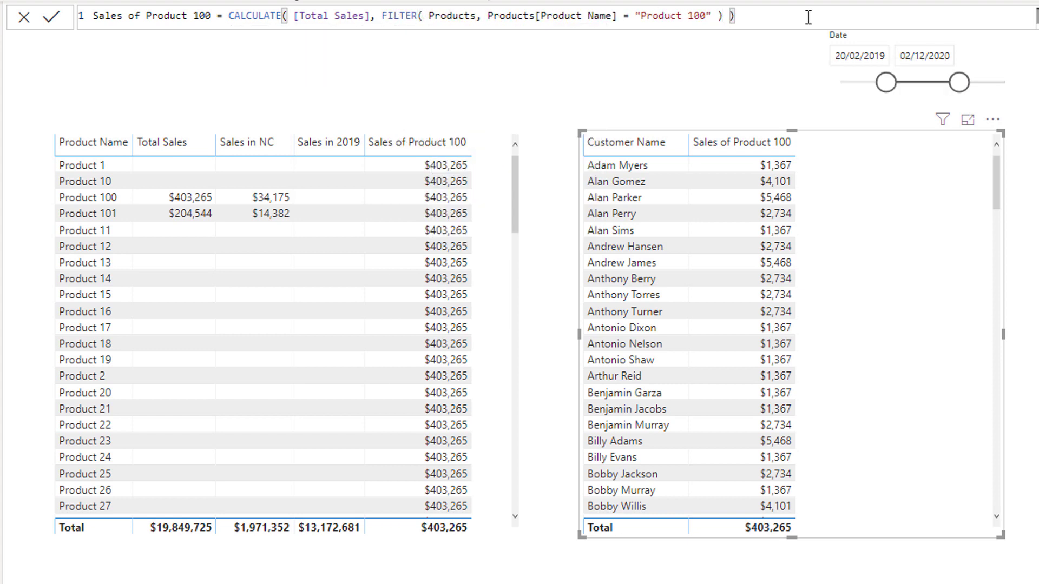
key(Return)
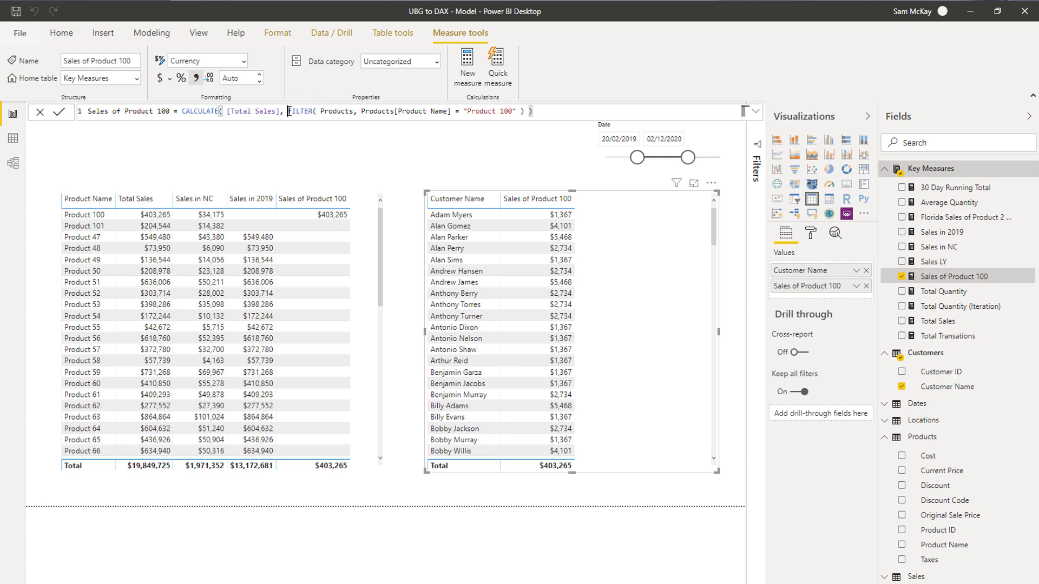
drag(287, 111, 355, 111)
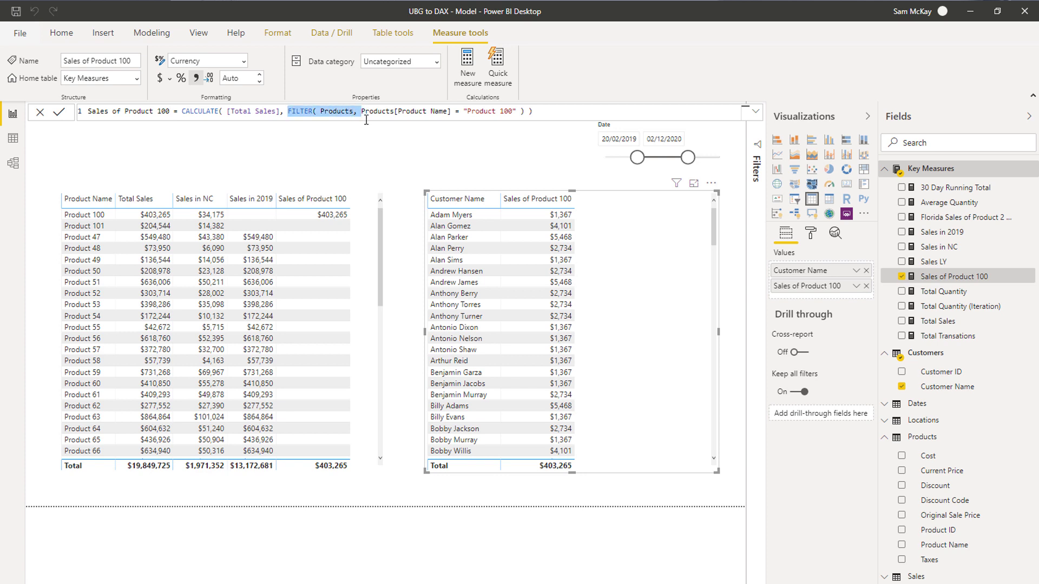
click(409, 111)
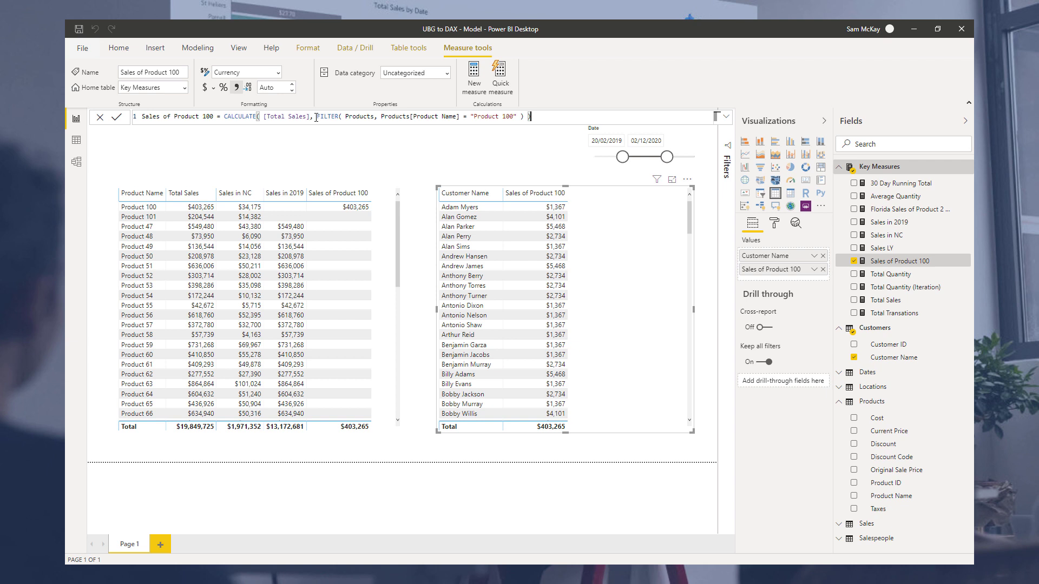
double_click(317, 117)
drag(346, 117, 372, 117)
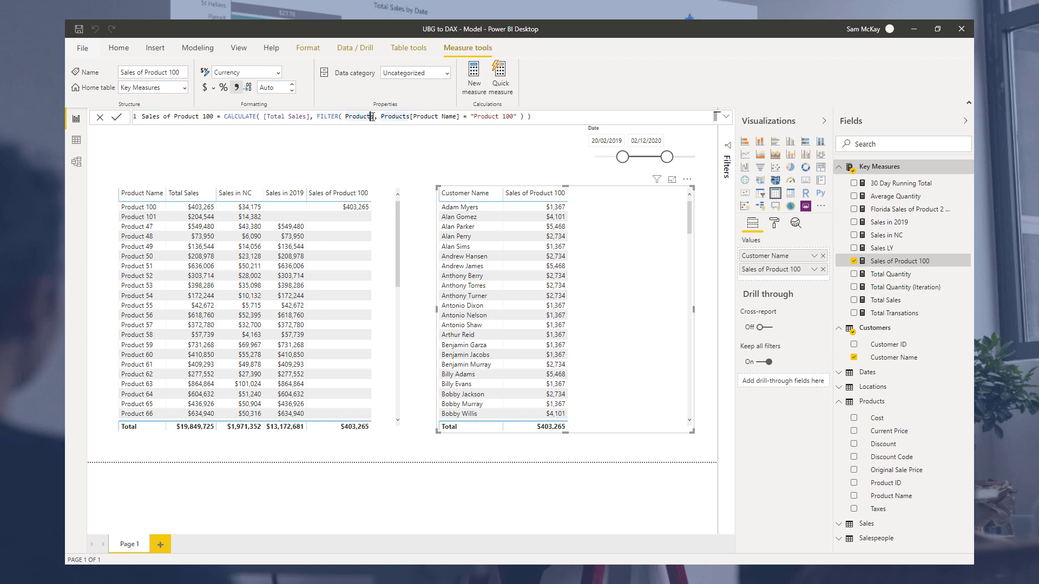